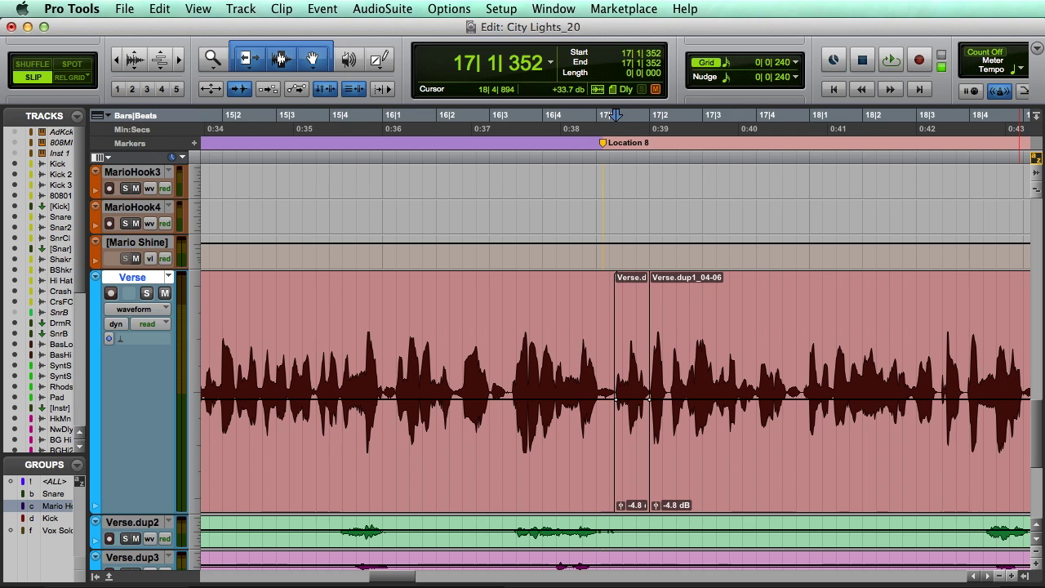
Play the Verse track from bar 16 through the transition at the Location 8 marker
left_click(383, 392)
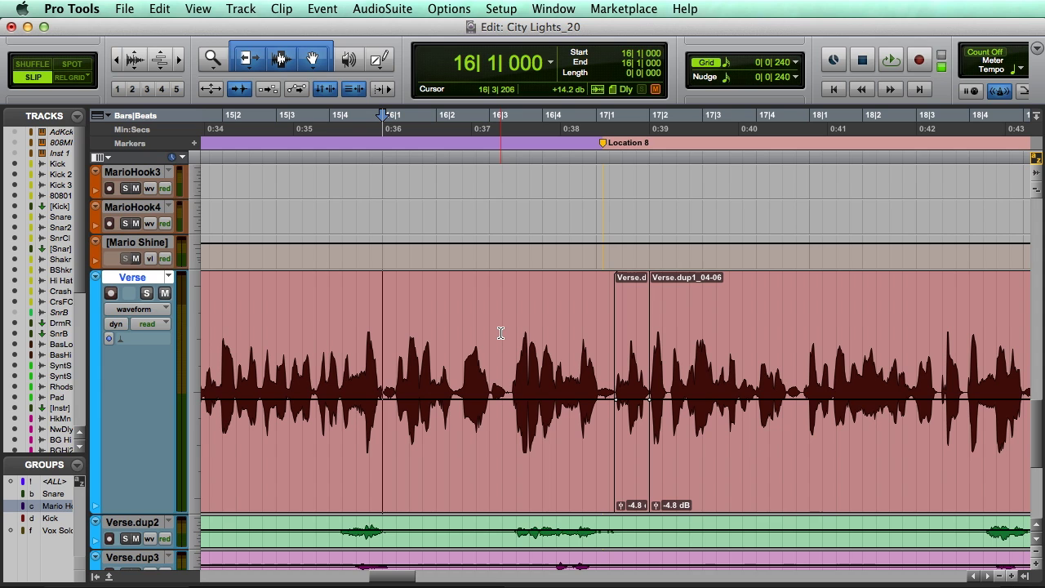
key("space")
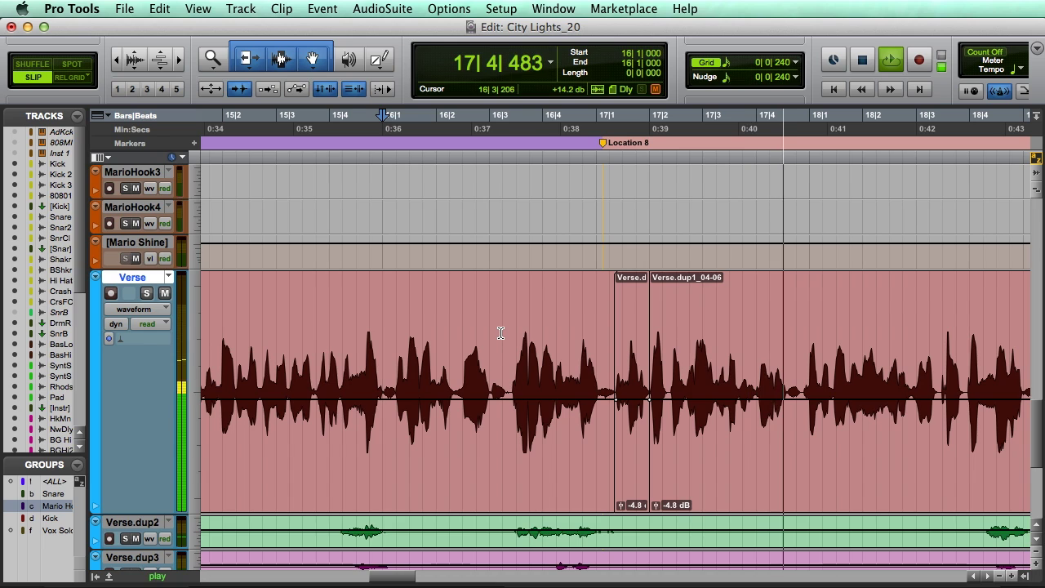
key("space")
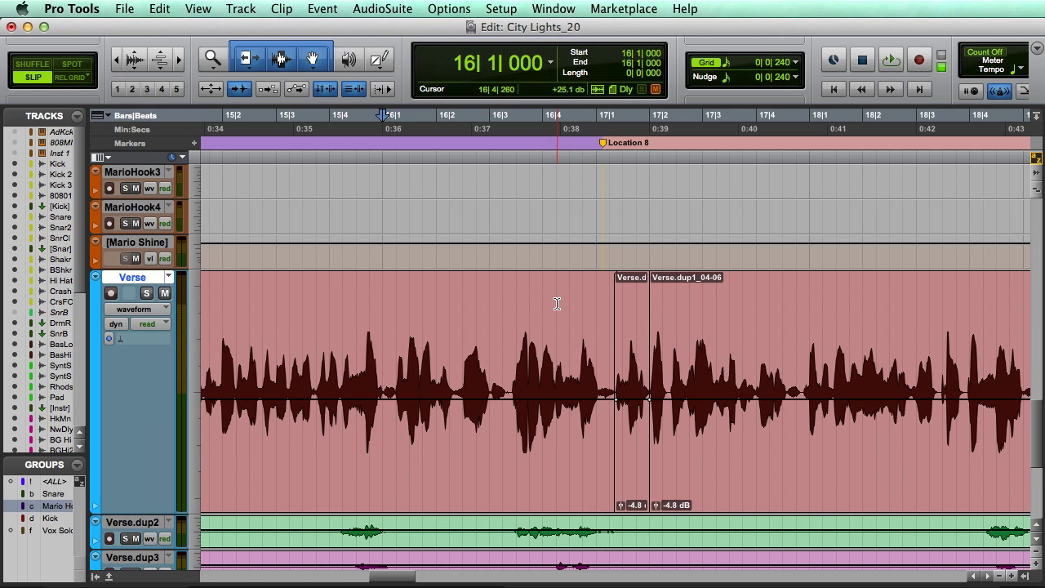
Audition the opening syllable of the short Verse clip after Location 8 and select it from about 17|1|353 to 17|1|594
left_click(686, 464)
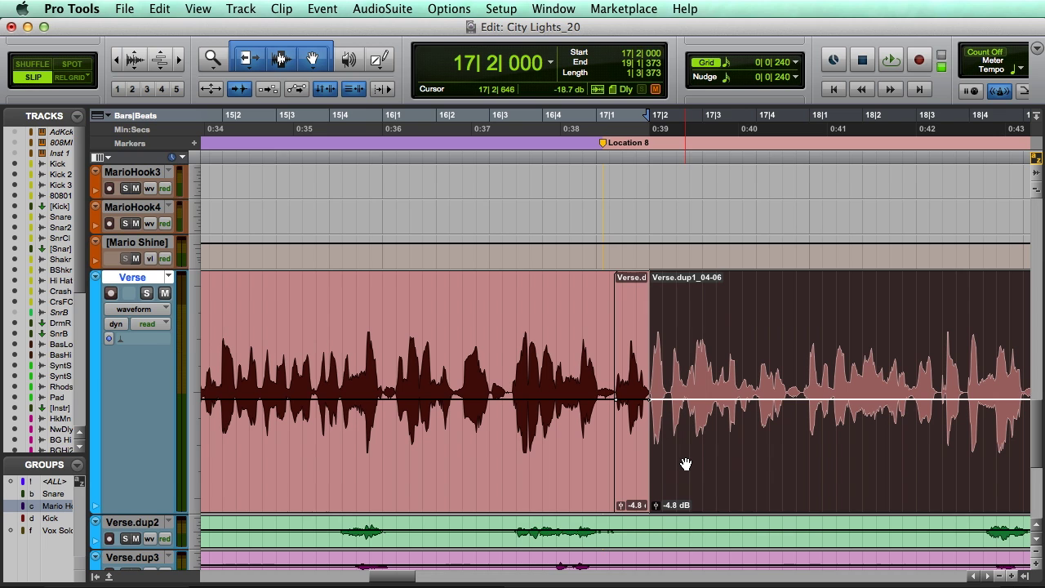
key("super+bracketright")
key("super+bracketright")
key("super+bracketright")
key("super+bracketright")
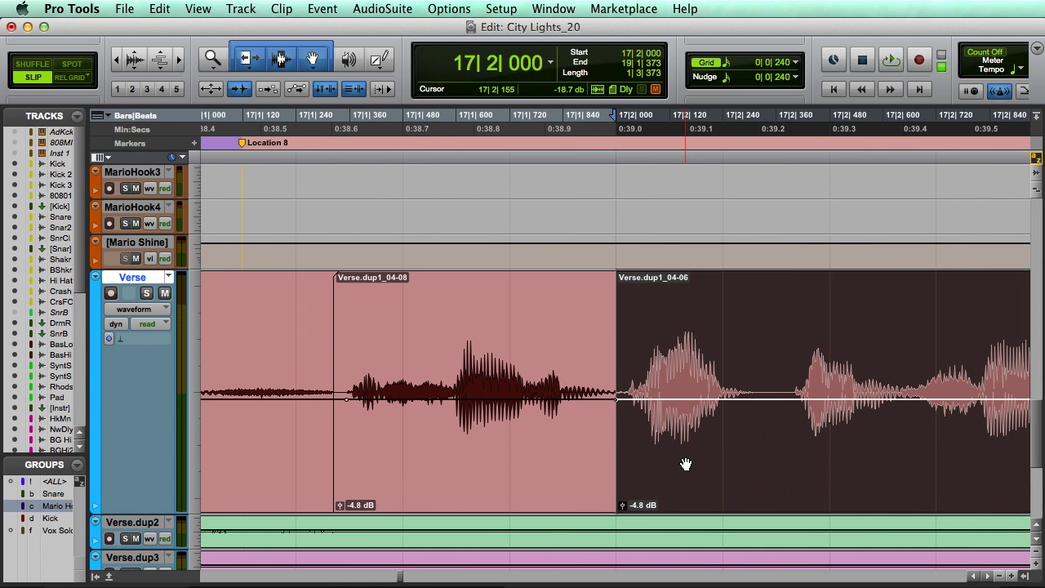
left_click(387, 342)
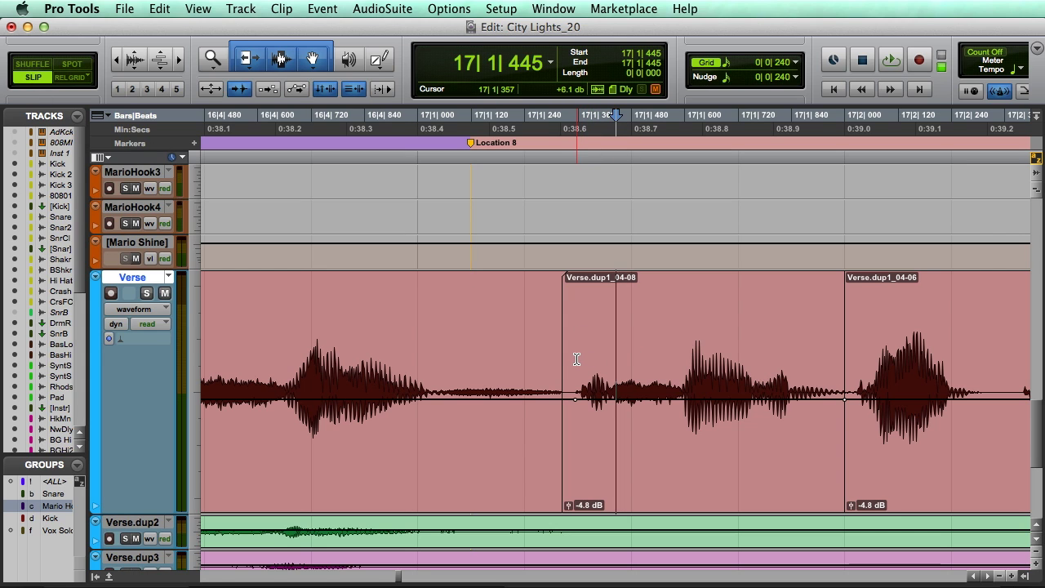
left_click_drag(577, 357, 684, 355)
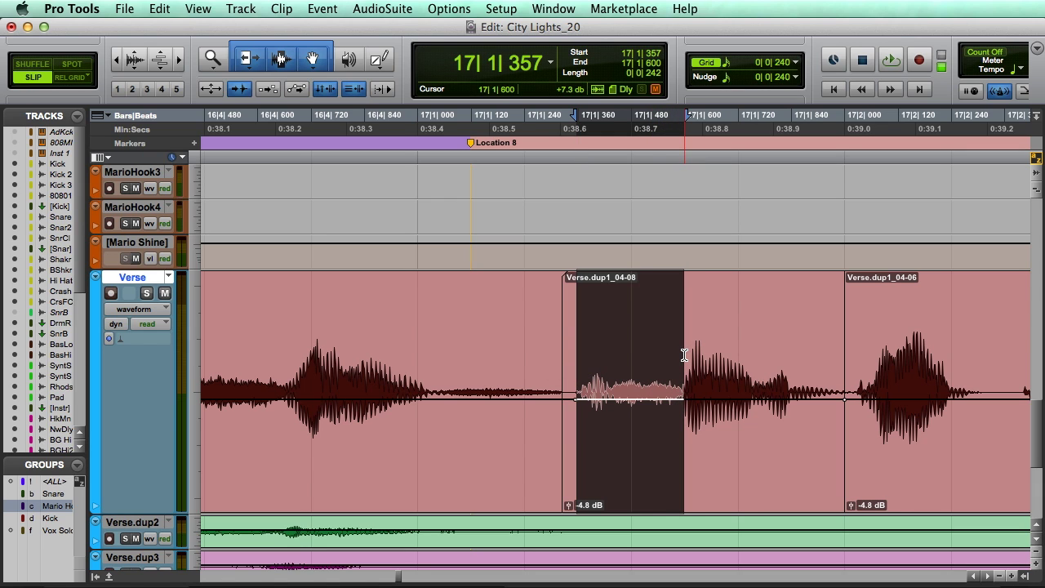
key("space")
key("space")
left_click_drag(576, 360, 682, 357)
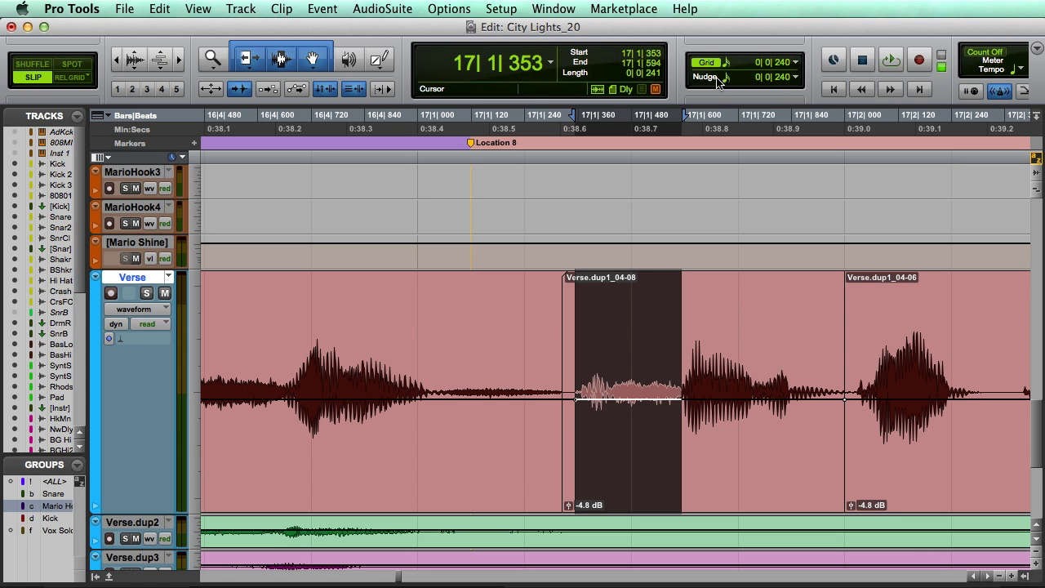
Check the nudge and grid value options, and set the syllable selection's length to 0|0|240
left_click(793, 79)
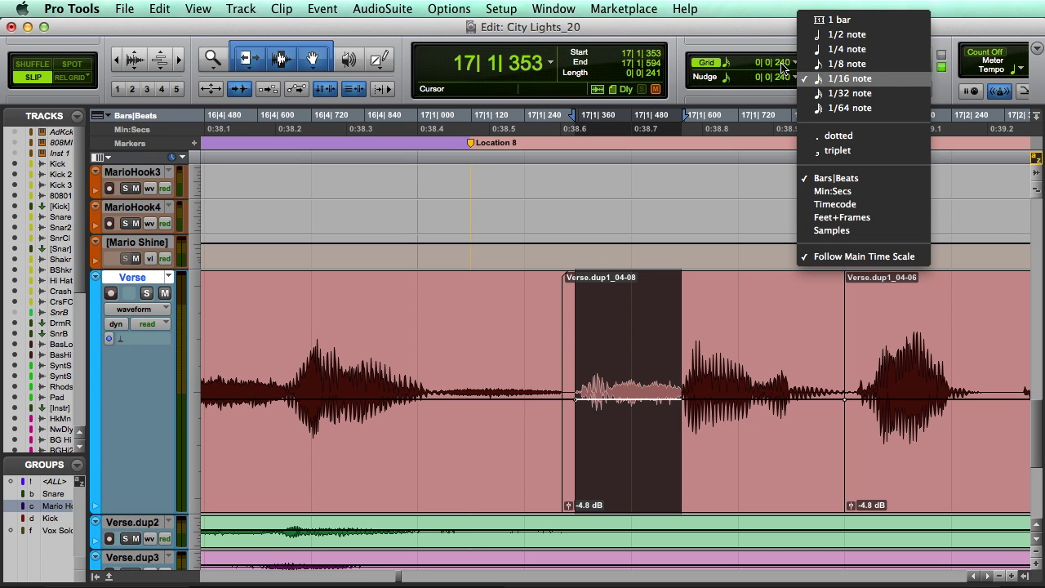
left_click(750, 64)
left_click(753, 62)
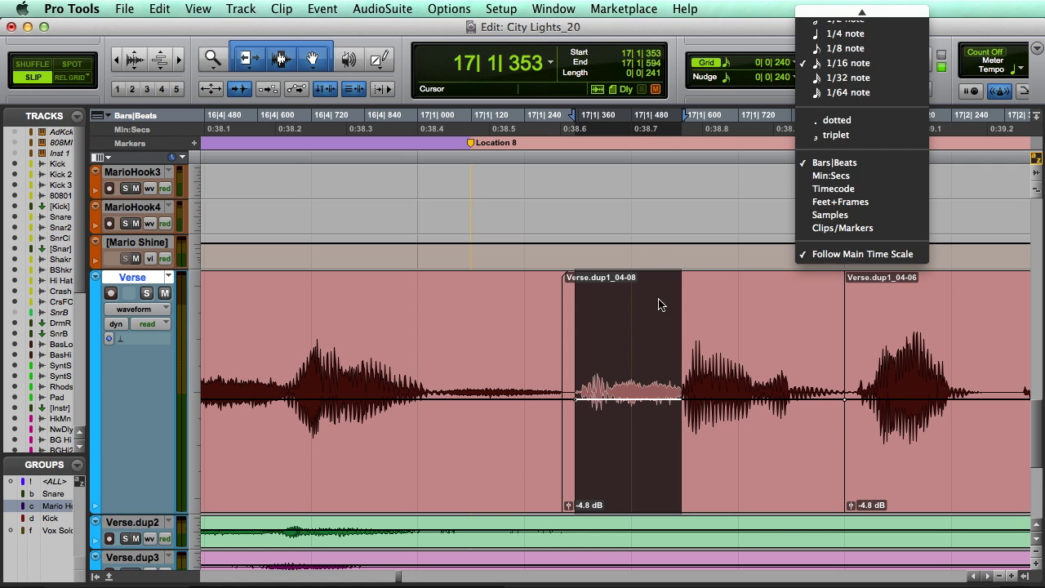
left_click(653, 75)
left_click(653, 75)
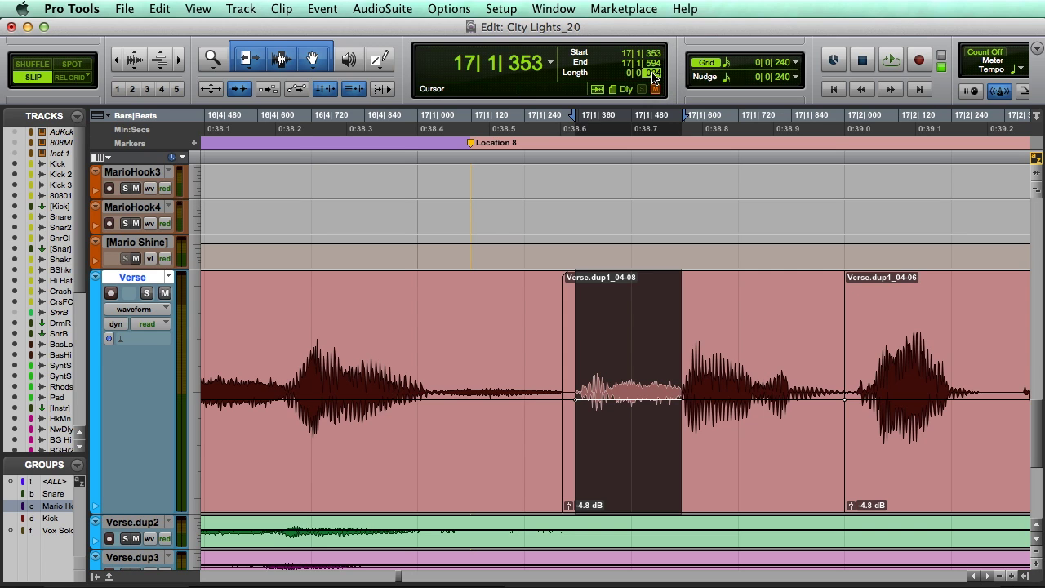
type("240")
key("Return")
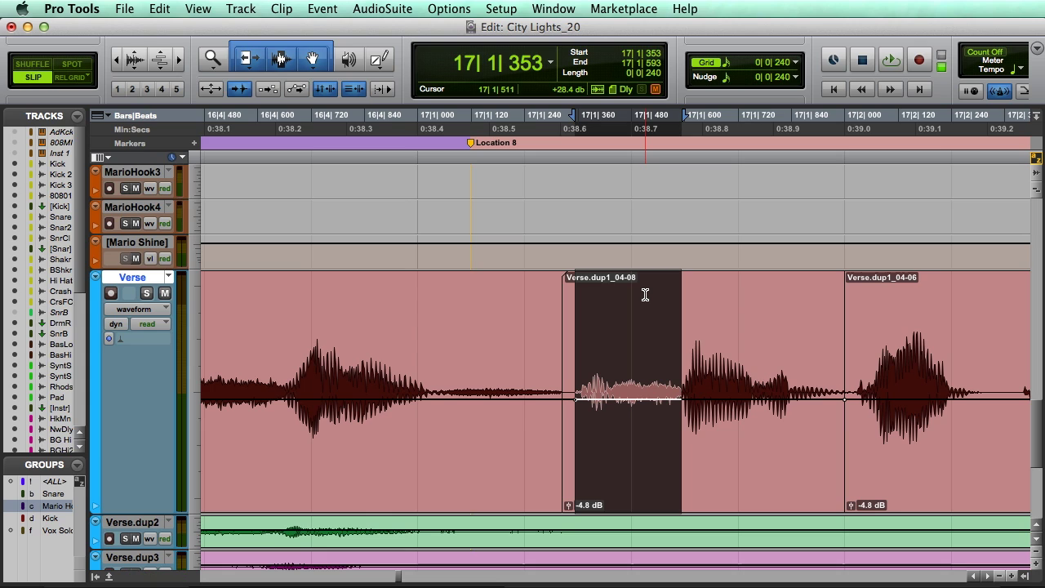
Copy the selected syllable and paste it one sixteenth note earlier, directly before the original
key("super+c")
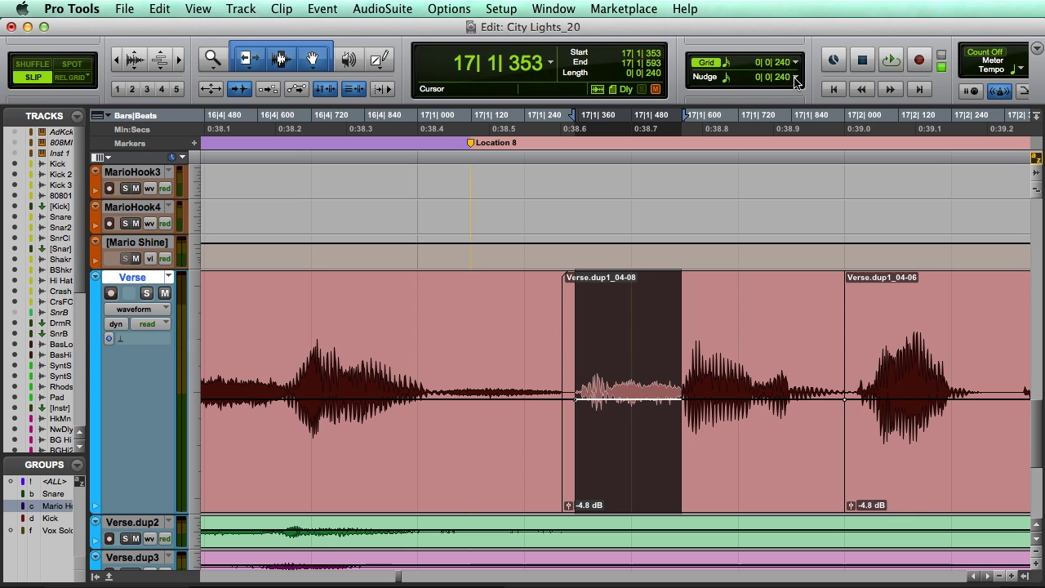
key("shift+KP_Subtract")
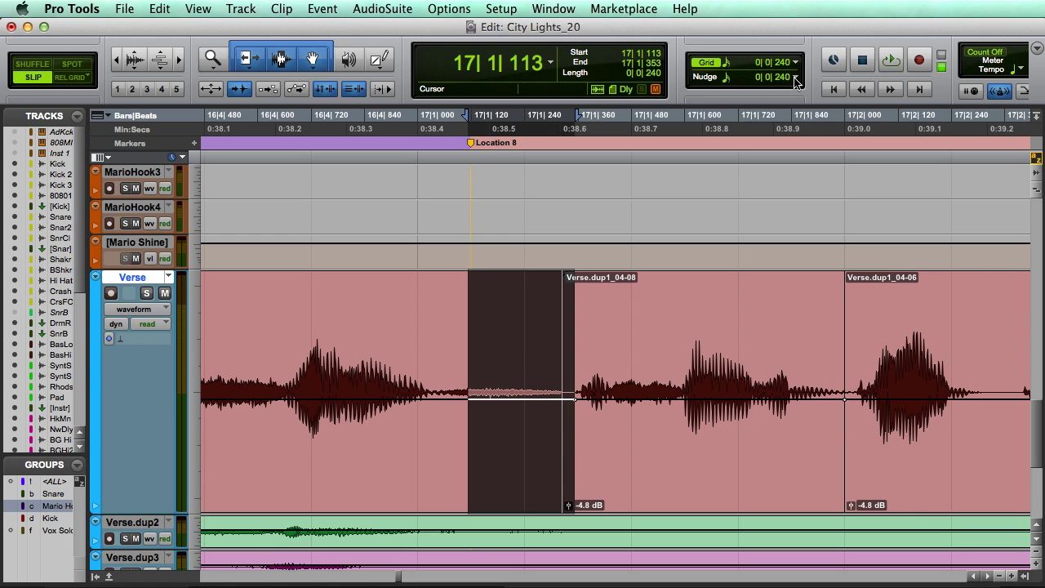
key("super+v")
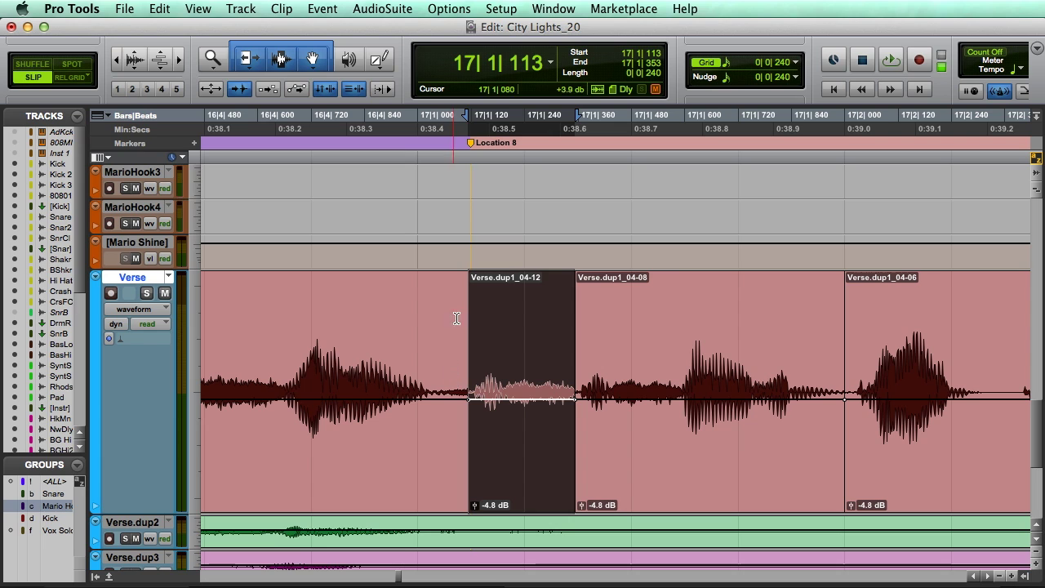
Fade out the clip before the pasted syllable from about 17|1|056, and add a short crossfade between the pasted and original syllables
left_click_drag(464, 278, 443, 277)
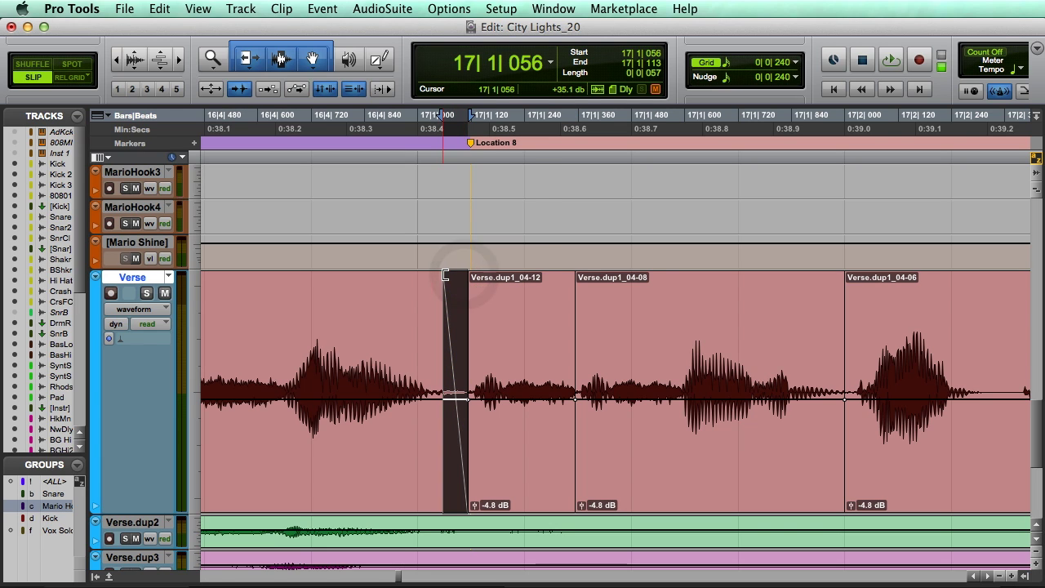
left_click(573, 500)
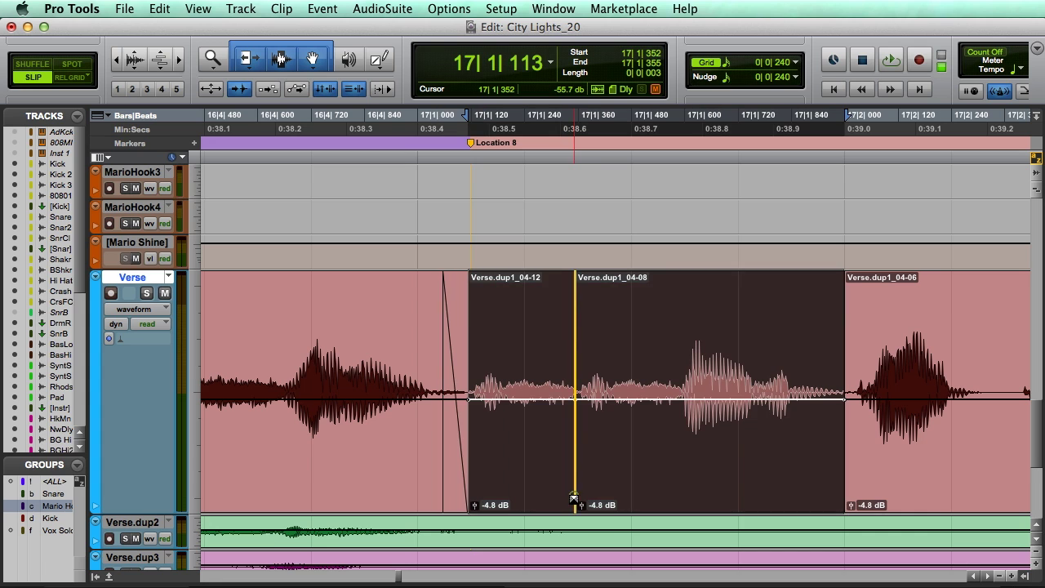
left_click_drag(575, 498, 577, 500)
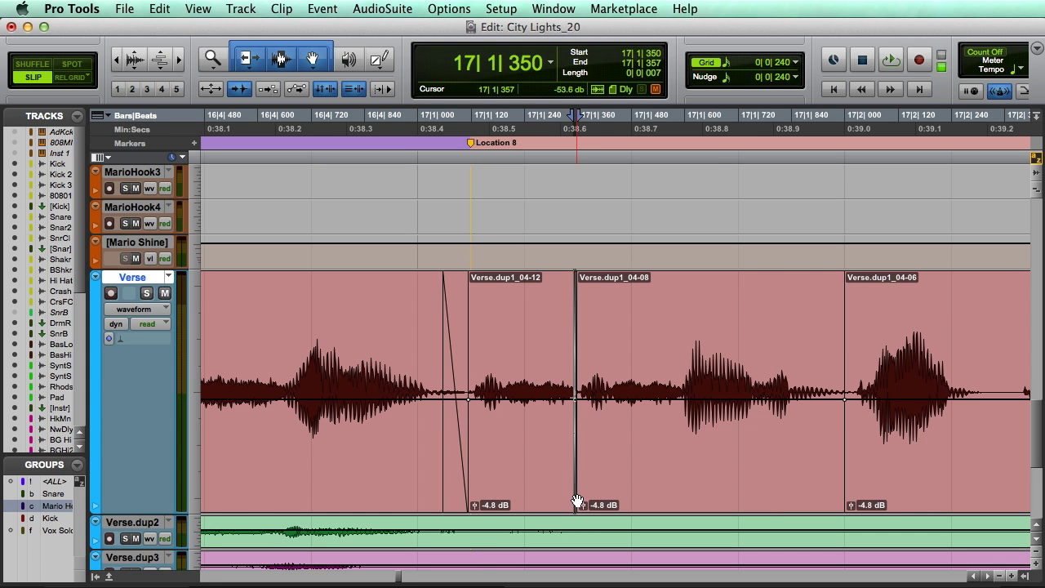
Play the edited Verse passage from about 15|3|903 to check the stutter
key("r")
key("r")
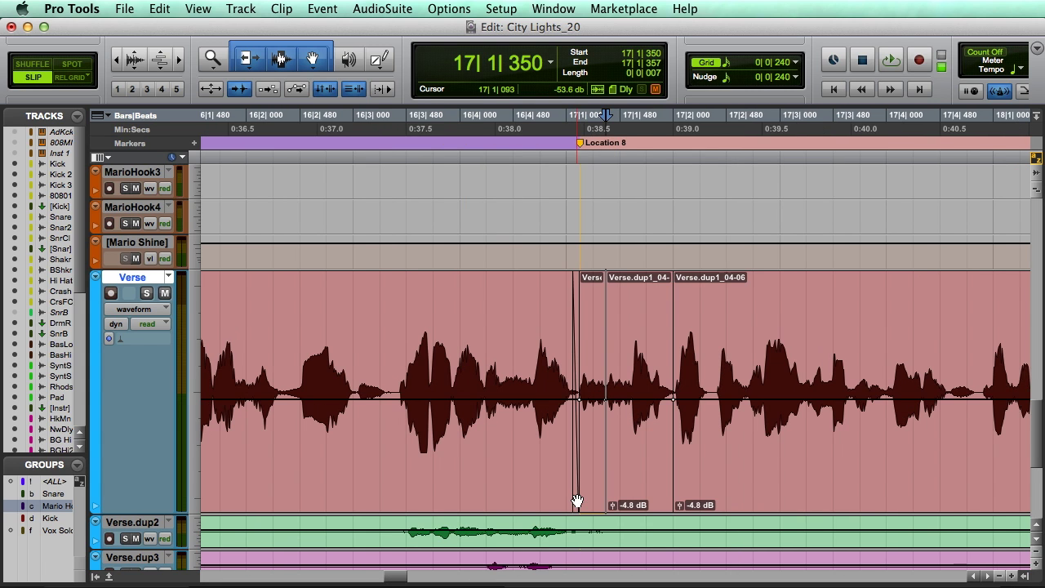
key("r")
left_click(322, 318)
key("space")
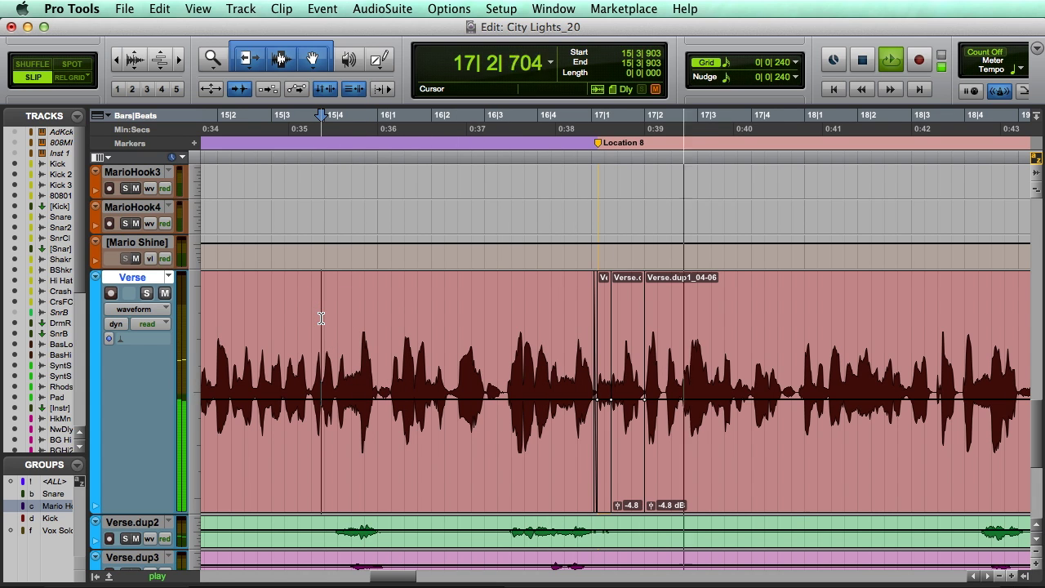
key("space")
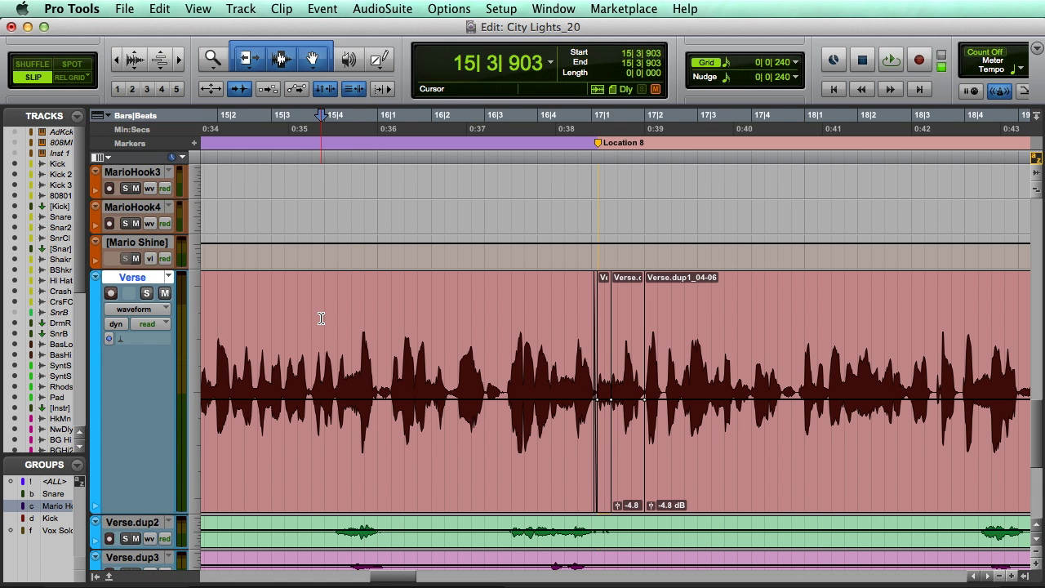
Replay the stutter edit in context, starting from about 16|1|114
key("Left")
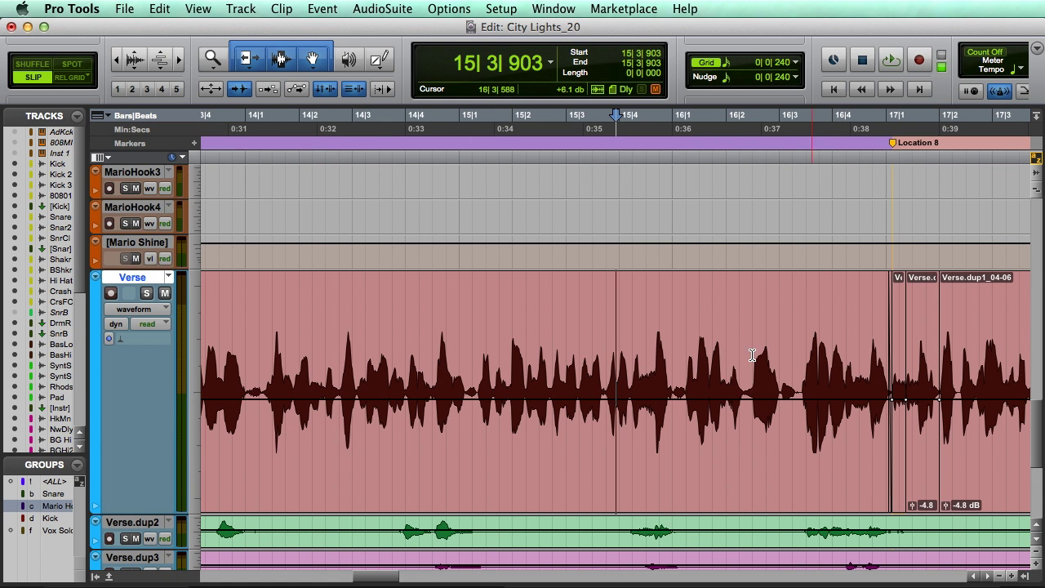
left_click(679, 335)
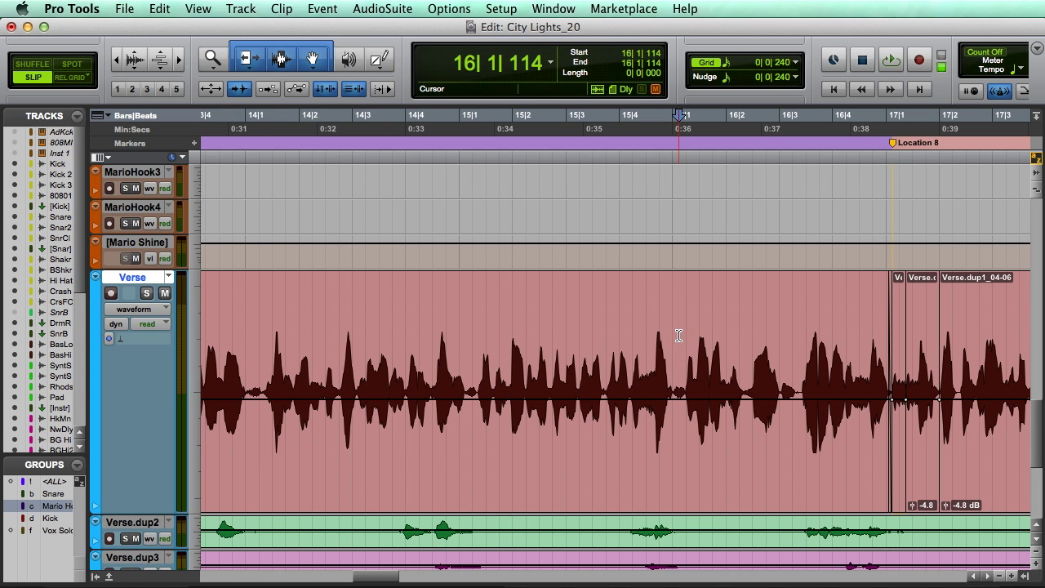
key("space")
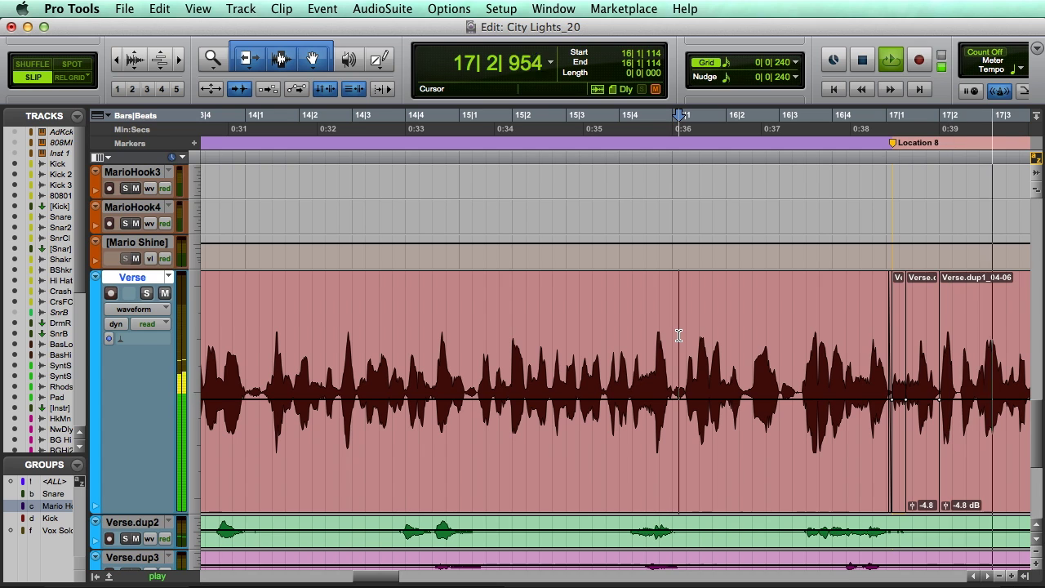
key("super+bracketleft")
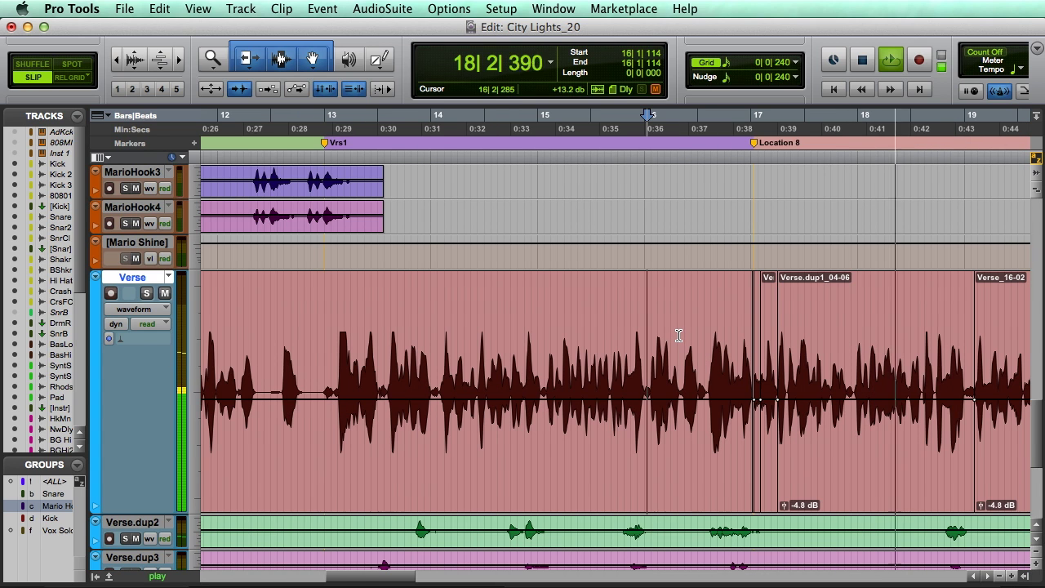
key("space")
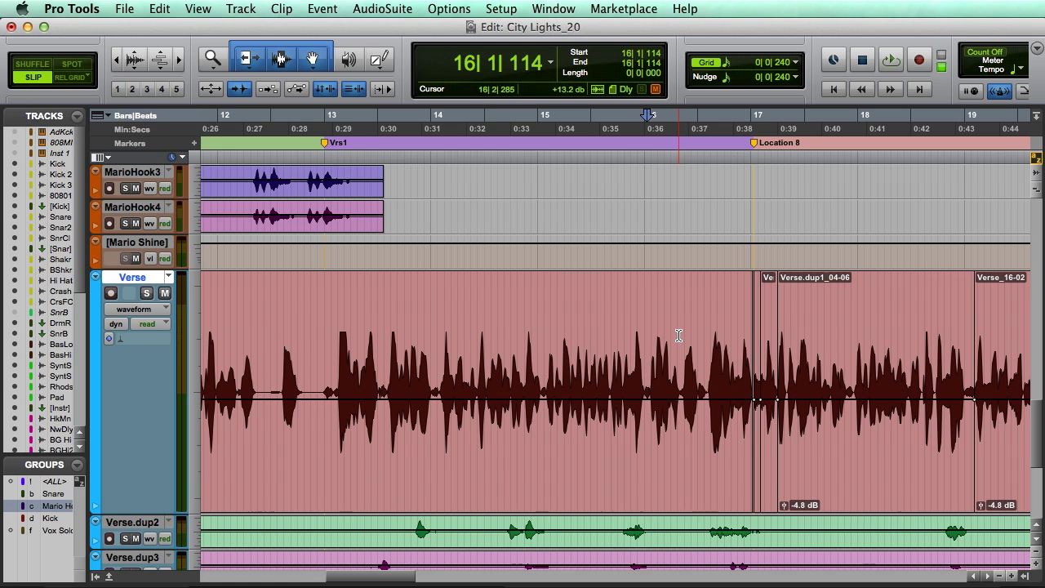
Recall memory location 9 and play the Verse track from about 43|1|065 through the marker
key("KP_Decimal")
key("9")
key("KP_Decimal")
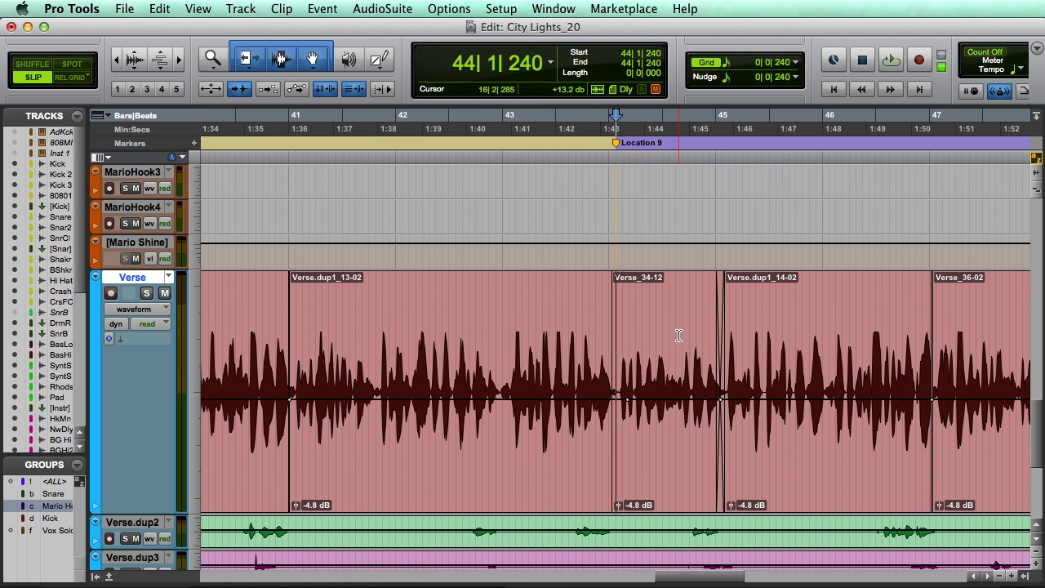
left_click(504, 330)
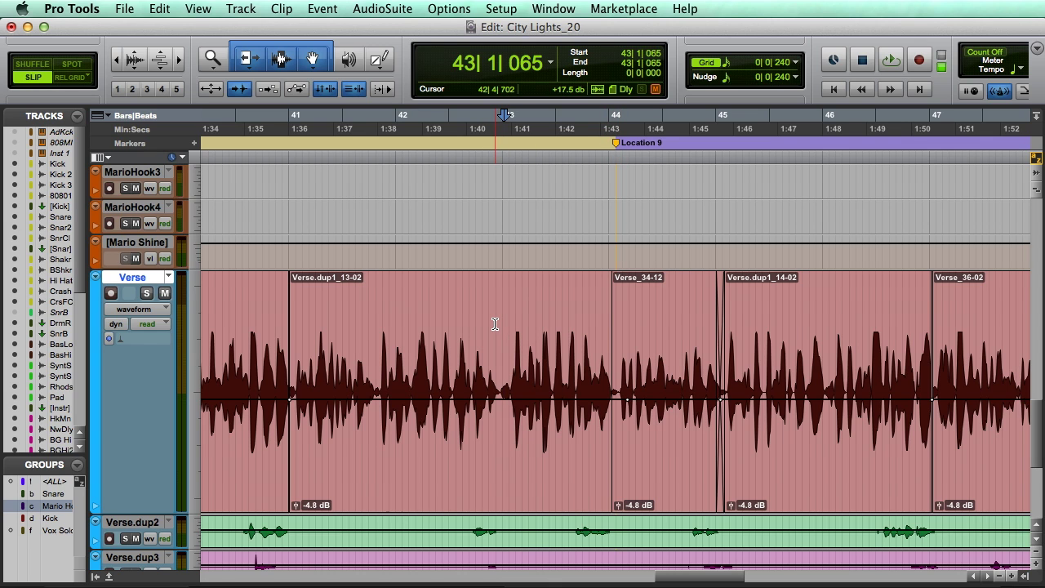
key("space")
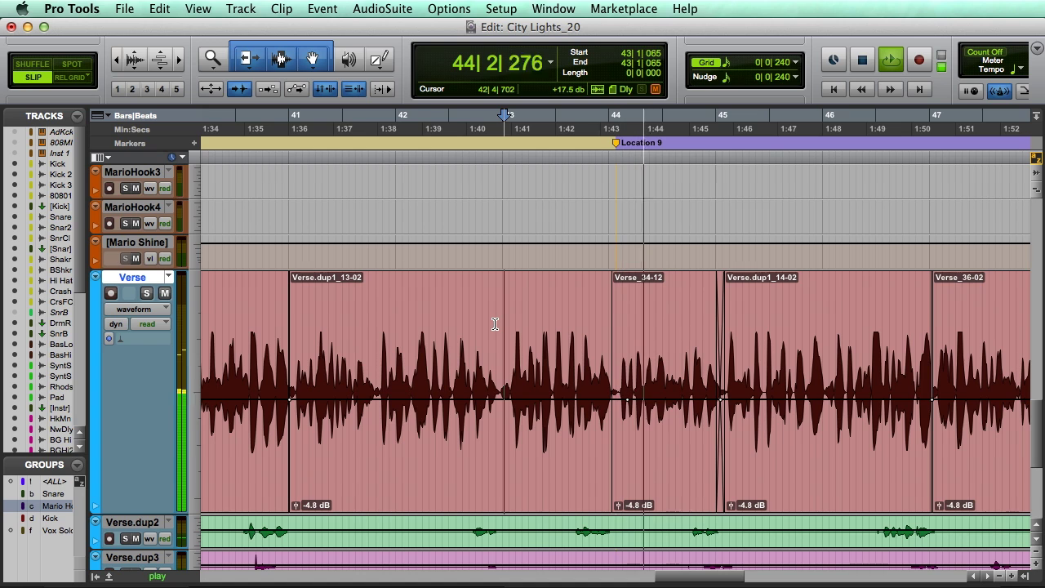
key("space")
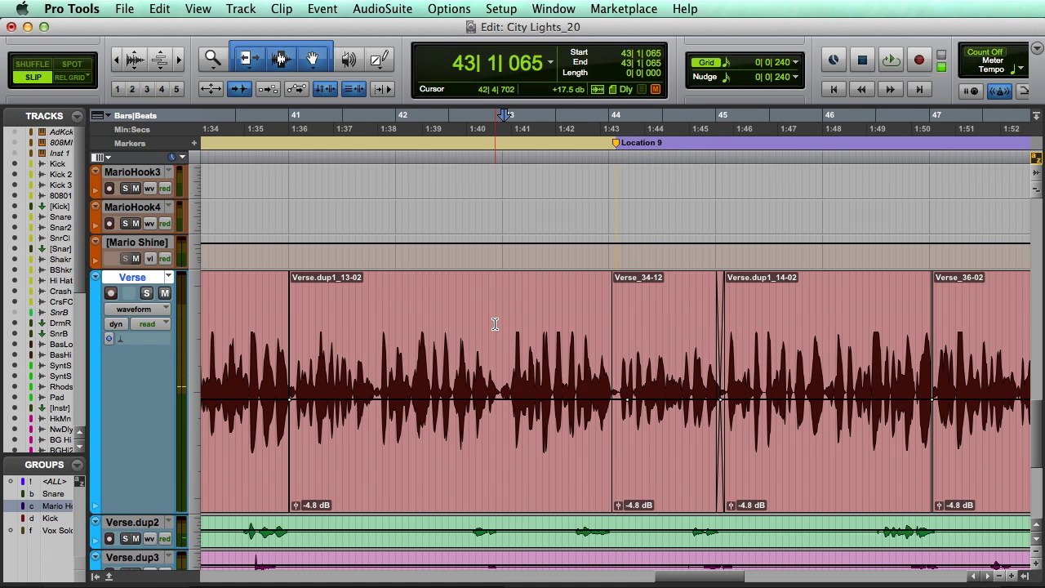
Audition the first syllable of the Verse clip after Location 9, starting from about 44|1|419
left_click(637, 329)
key("super+bracketright")
key("super+bracketright")
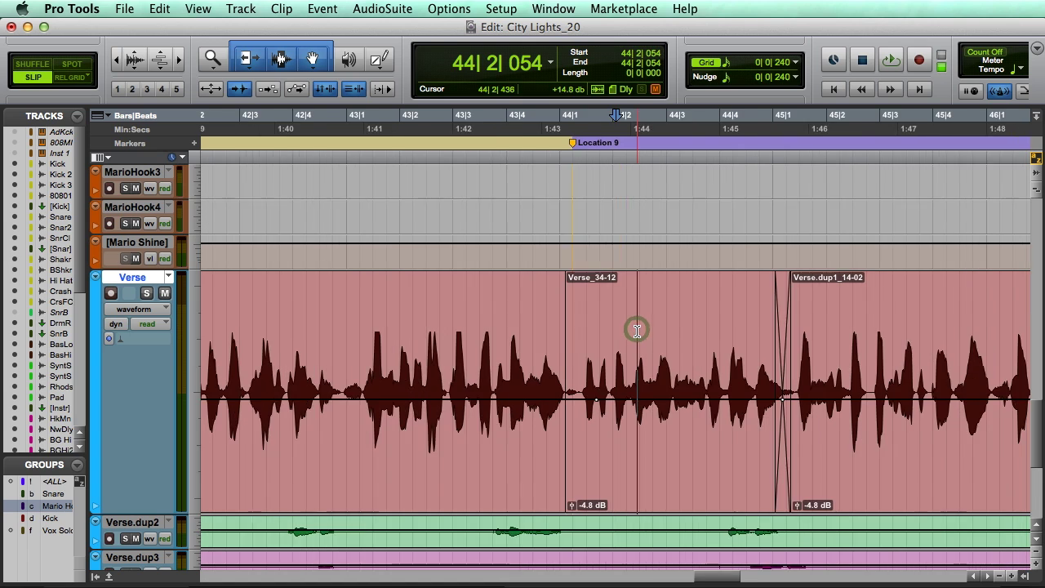
key("super+bracketright")
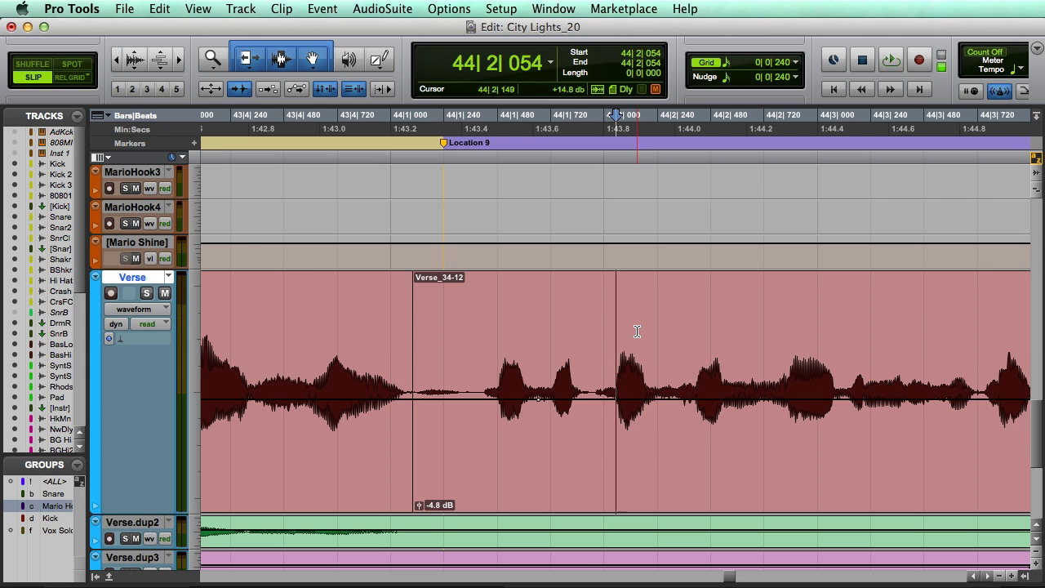
left_click(484, 365)
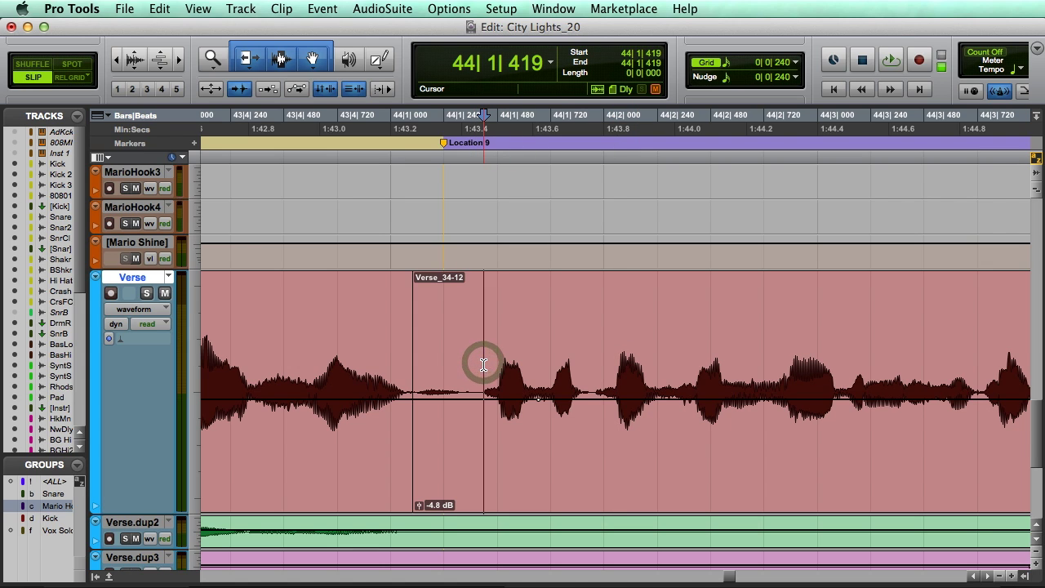
key("space")
key("space")
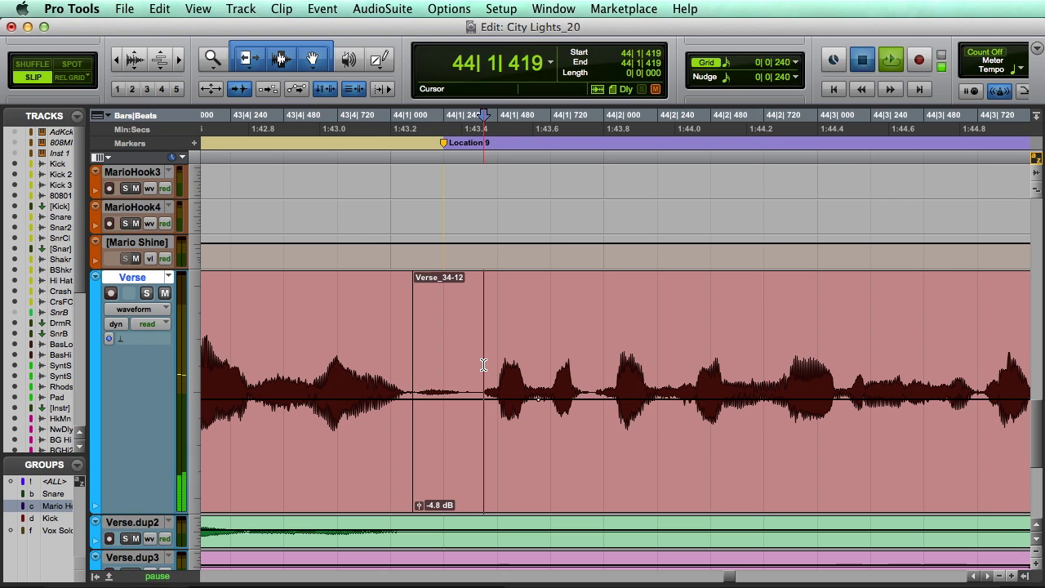
key("space")
key("space")
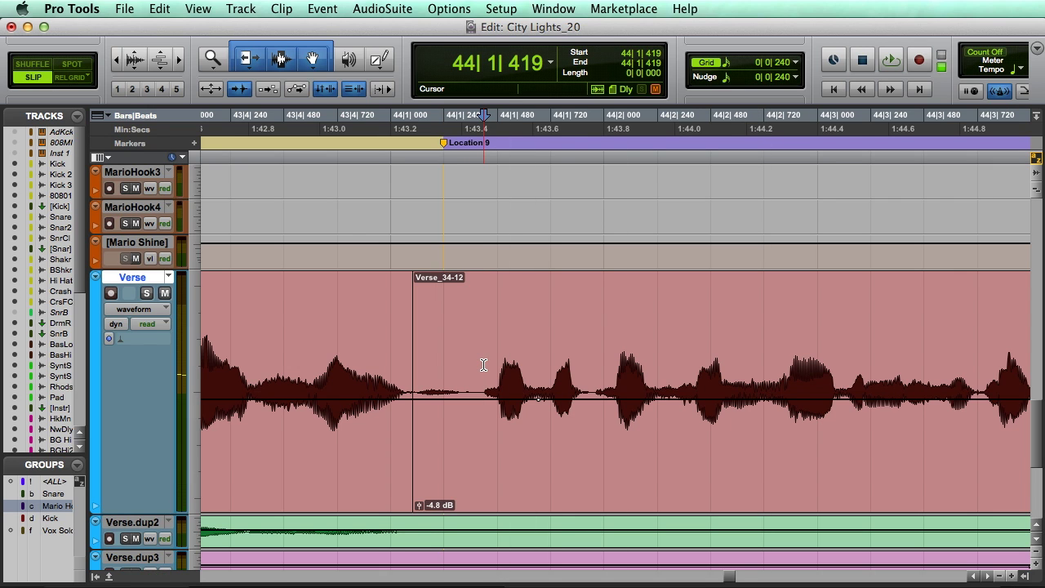
Play the Verse clip from the start of its first consonant, at about 44|1|423
key("]")
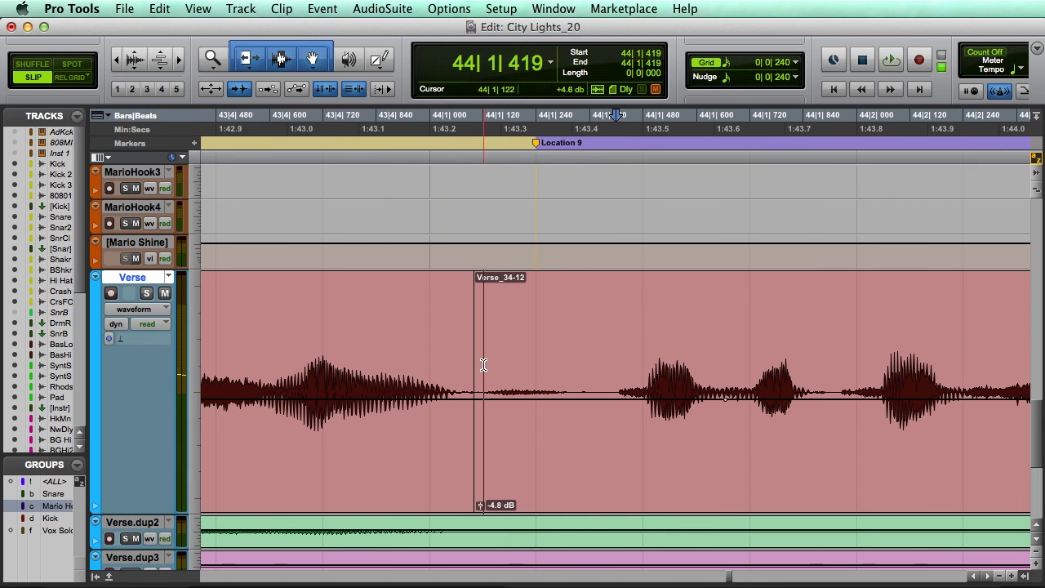
left_click(618, 359)
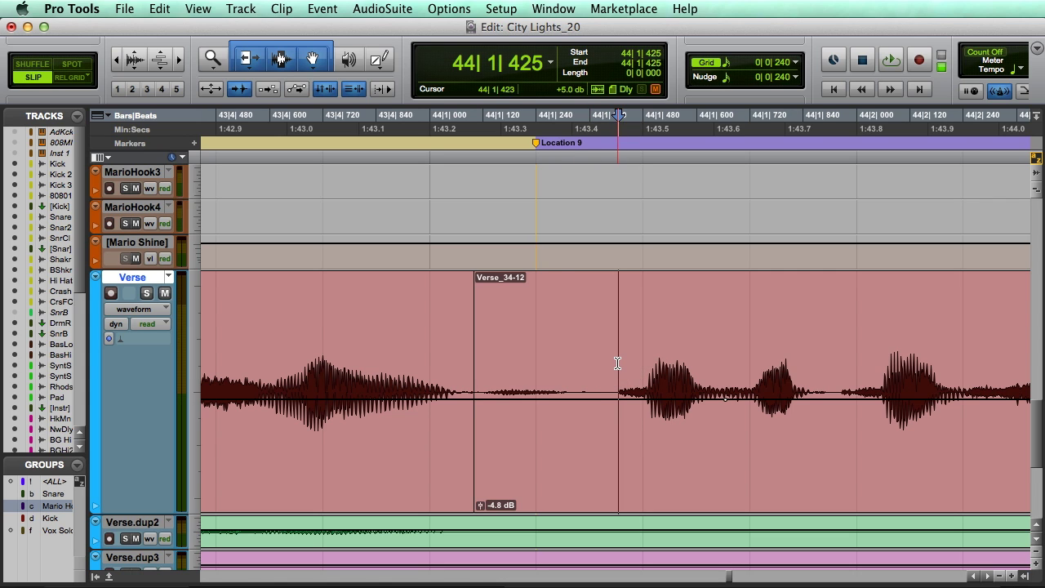
left_click(618, 363)
key("space")
key("space")
key("space")
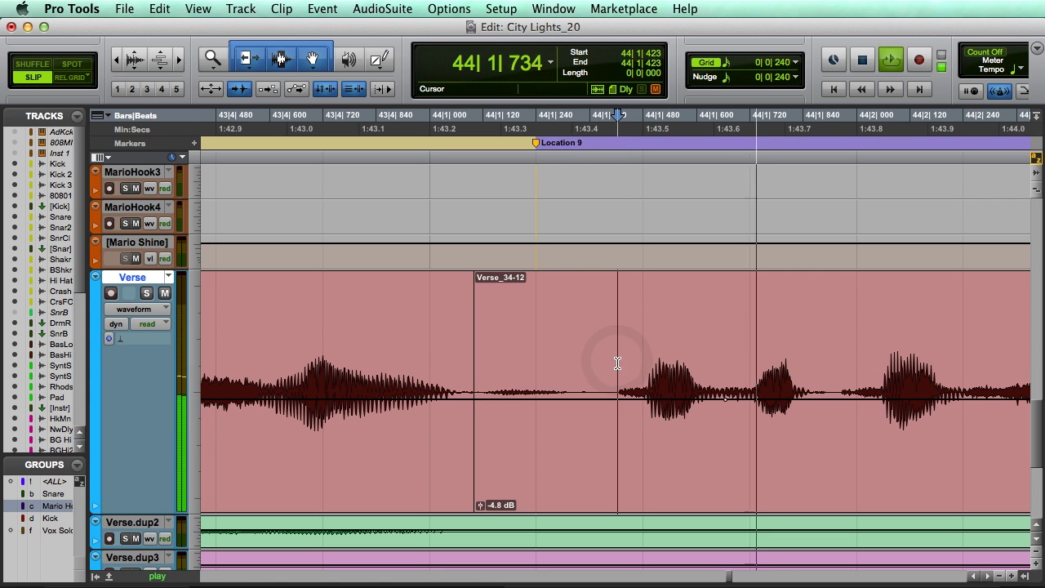
key("space")
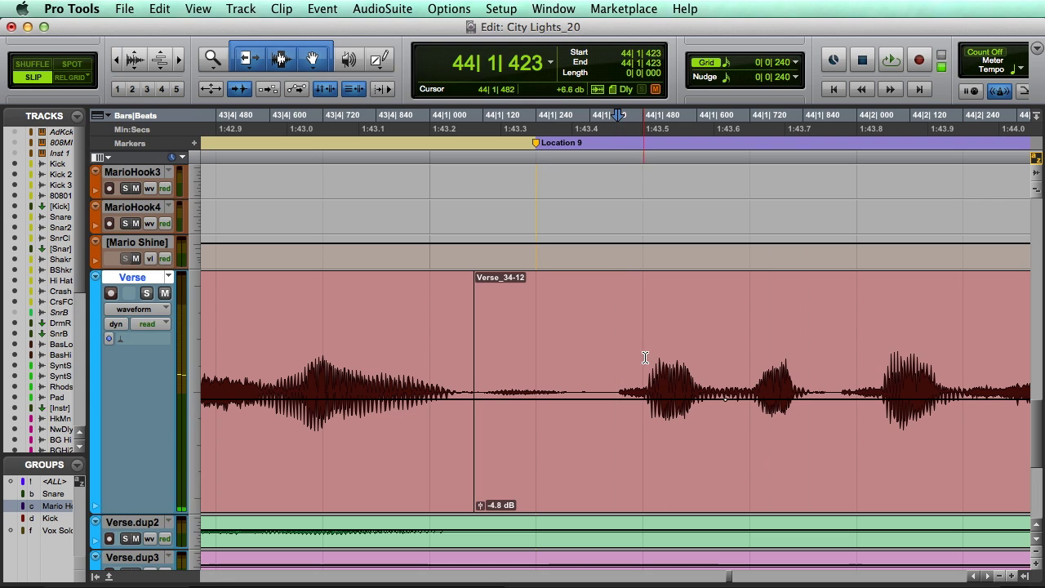
Play the same Verse syllable from its vowel onset at about 44|1|489
left_click(647, 357)
key("space")
key("space")
key("space")
key("space")
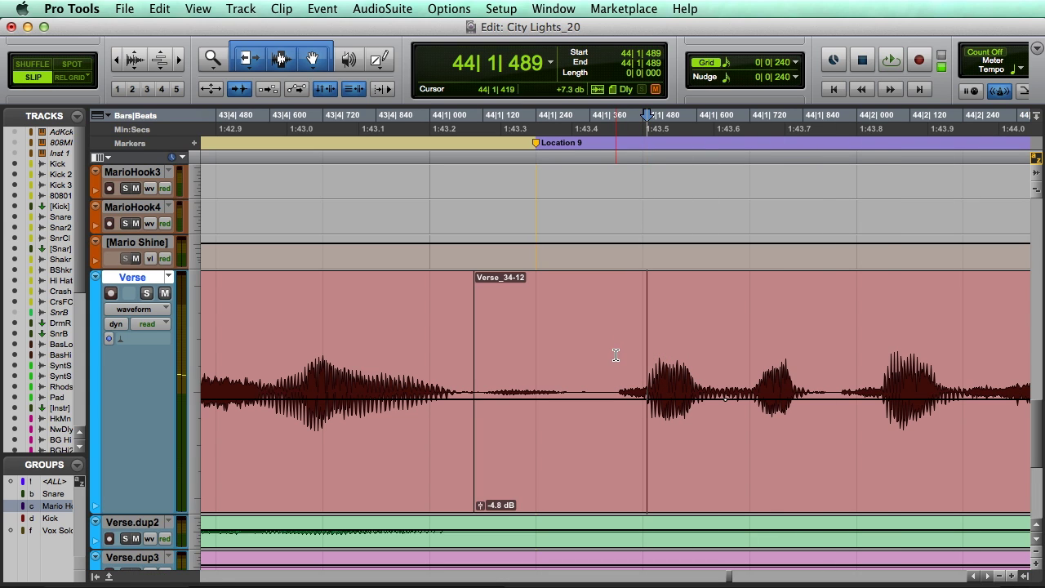
Select the Verse audio from about 44|1|421 to 44|1|926, solo the Verse track and play the selection
left_click(616, 354)
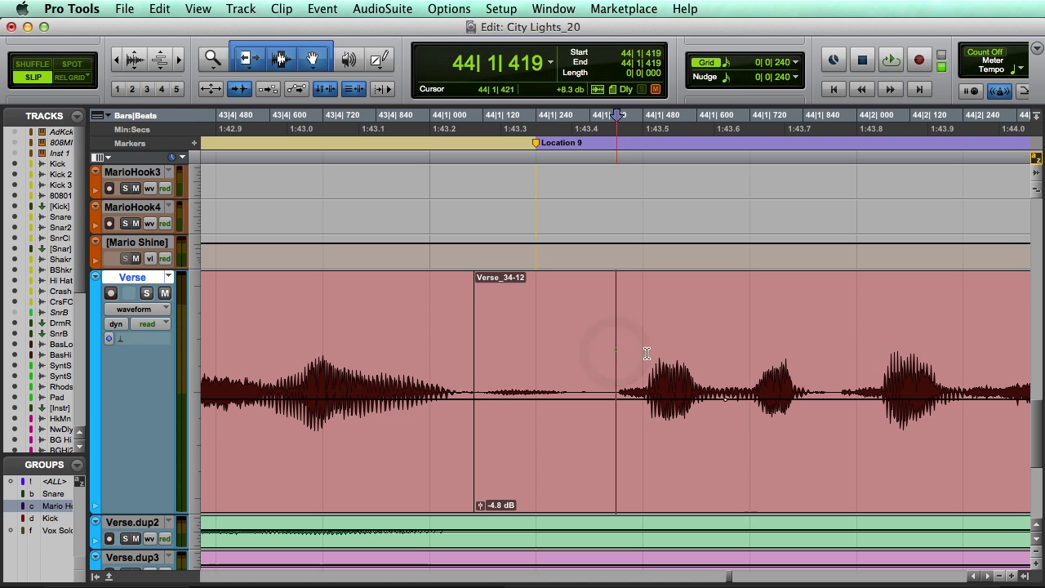
left_click_drag(617, 351, 841, 349)
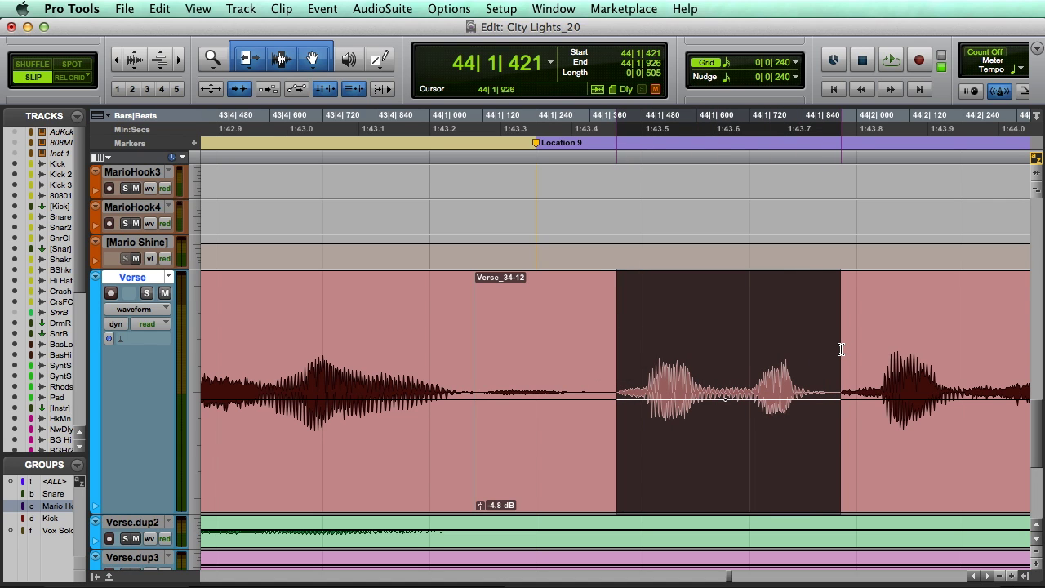
key("shift+s")
key("space")
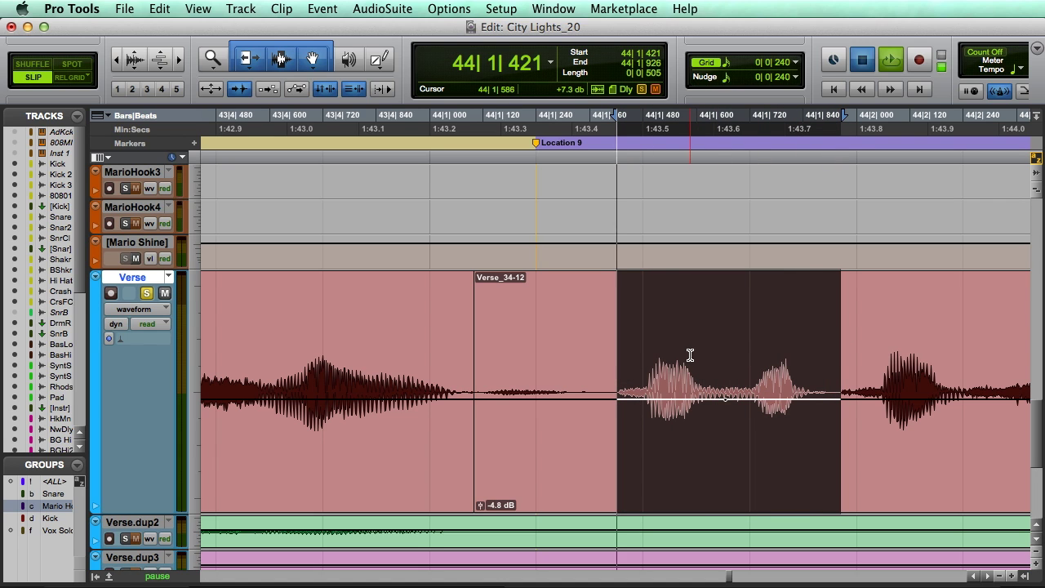
key("space")
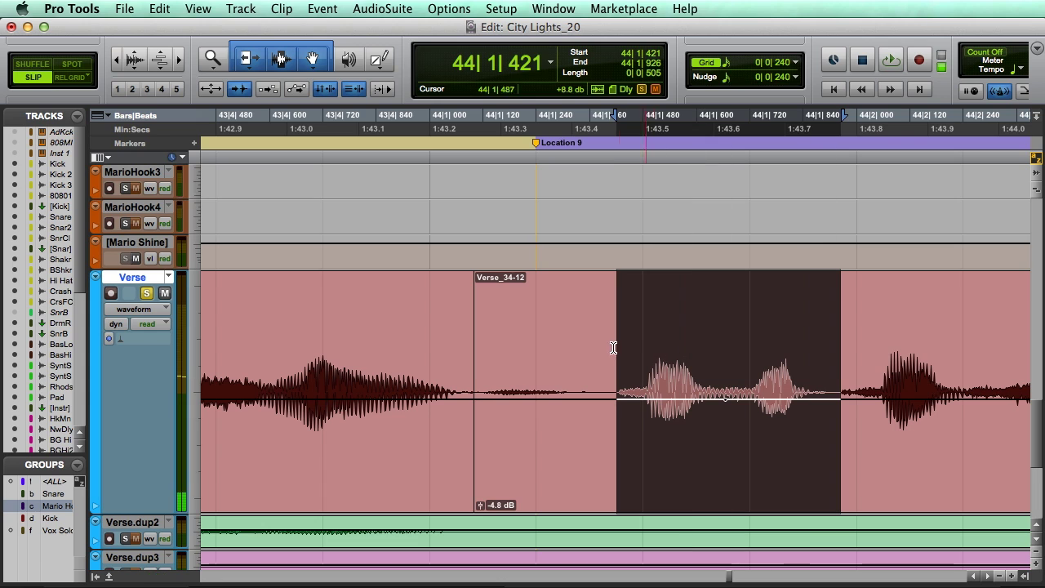
Audition the soloed Verse from about 44|1|487, and audition only the consonant between about 44|1|421 and 44|1|489
left_click(646, 349)
key("space")
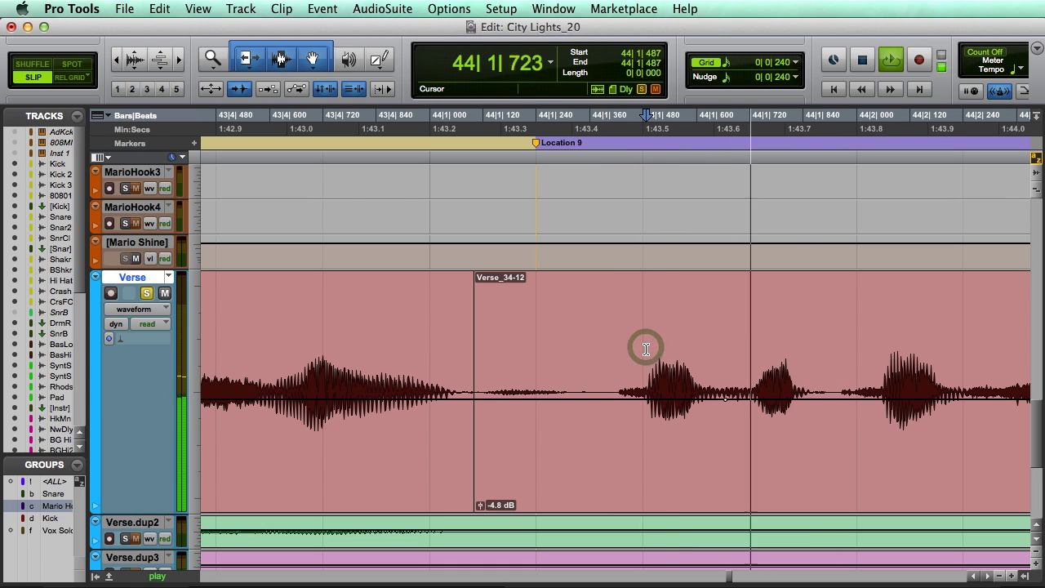
key("space")
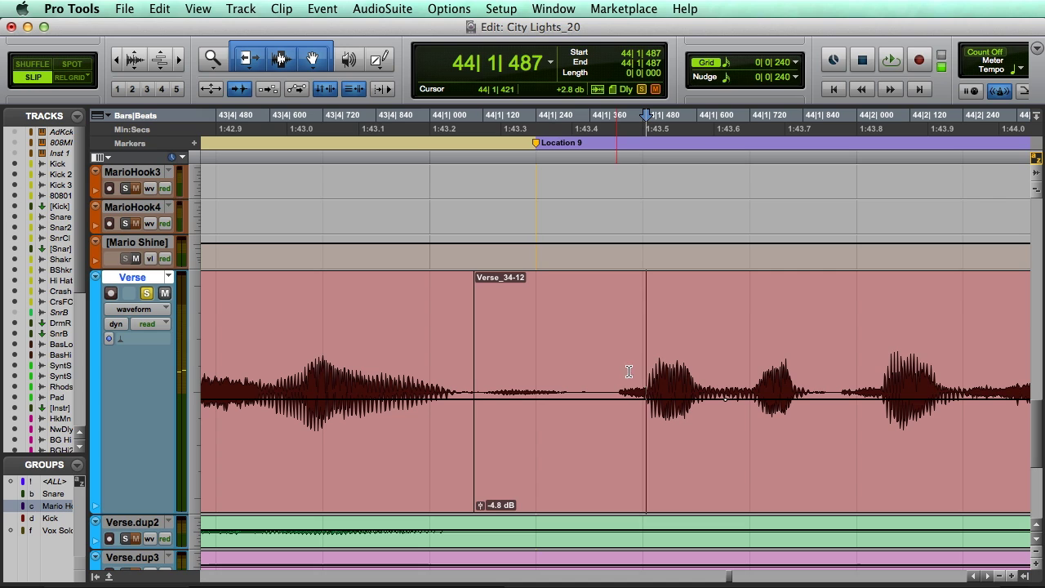
left_click_drag(617, 369, 646, 371)
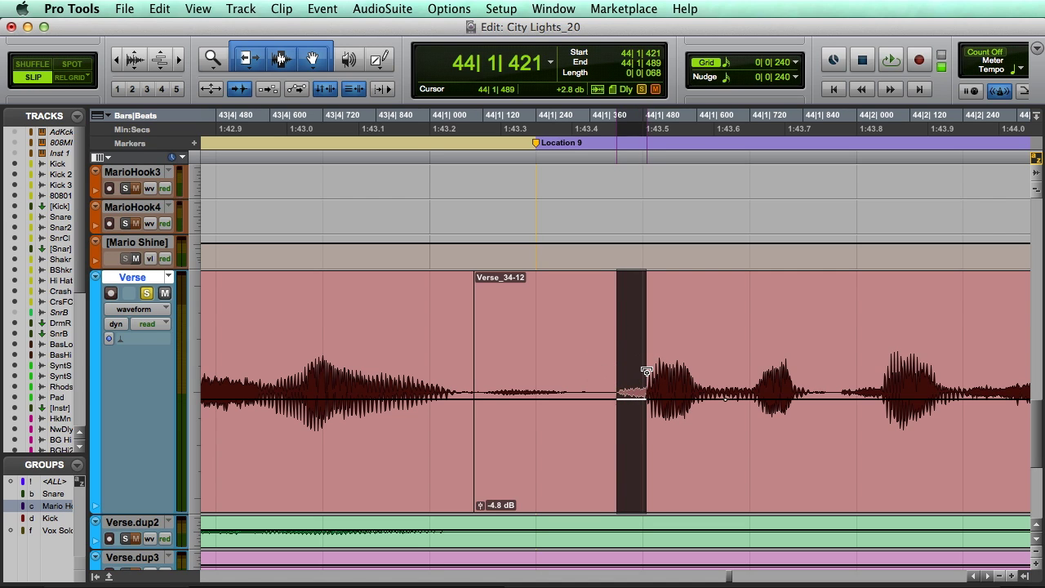
key("space")
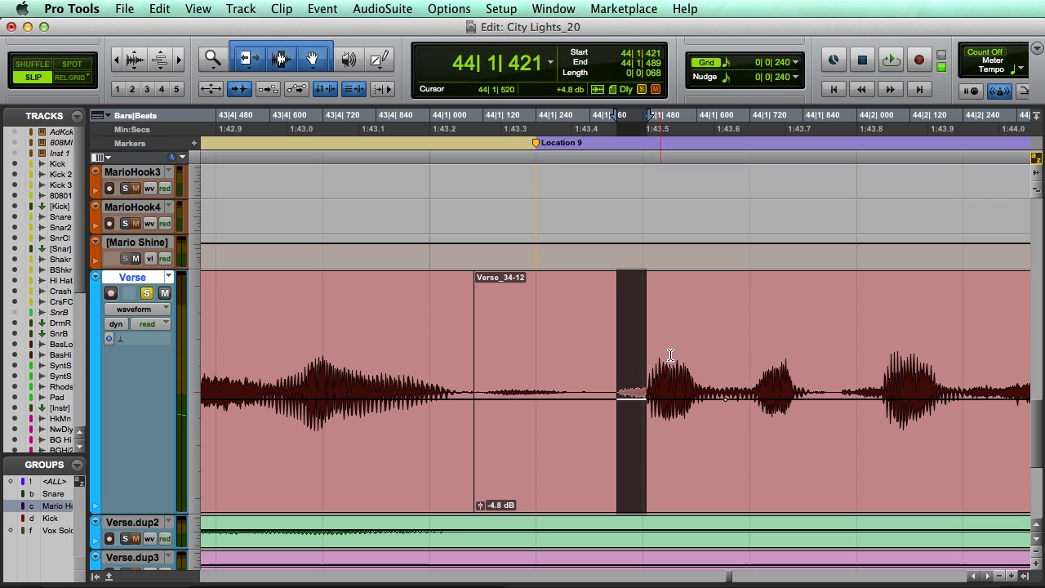
Start a Verse selection at the syllable's onset, about 44|1|425, and set its length to 240 ticks
left_click(617, 366)
key("super+bracketright")
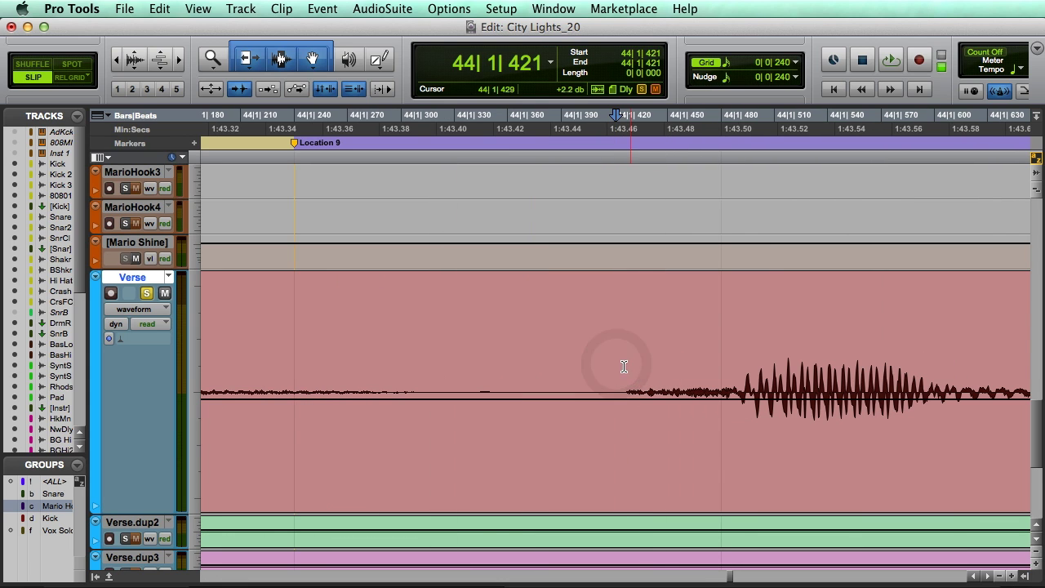
left_click(622, 364)
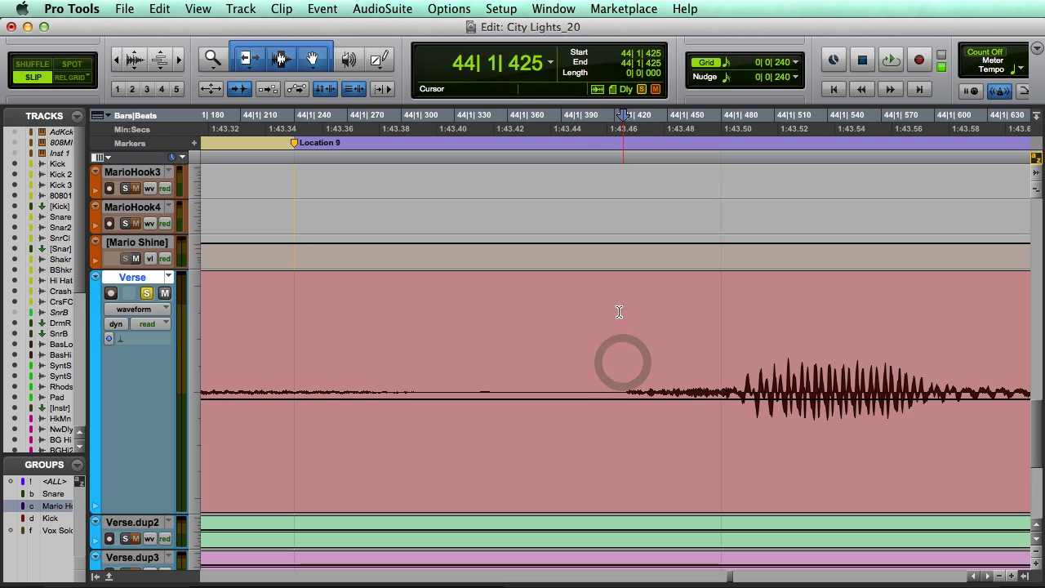
left_click(653, 73)
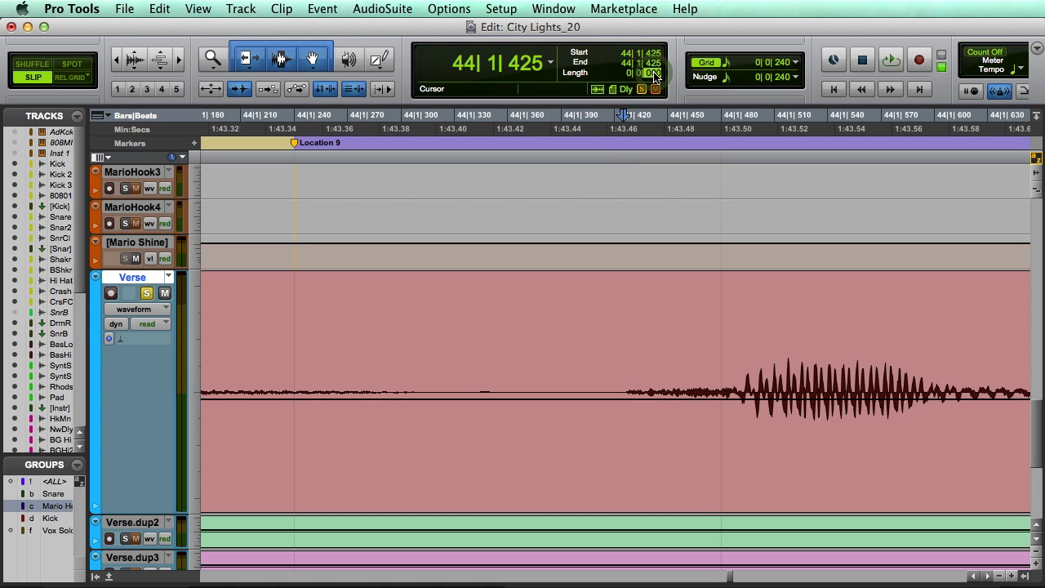
type("240")
key("Return")
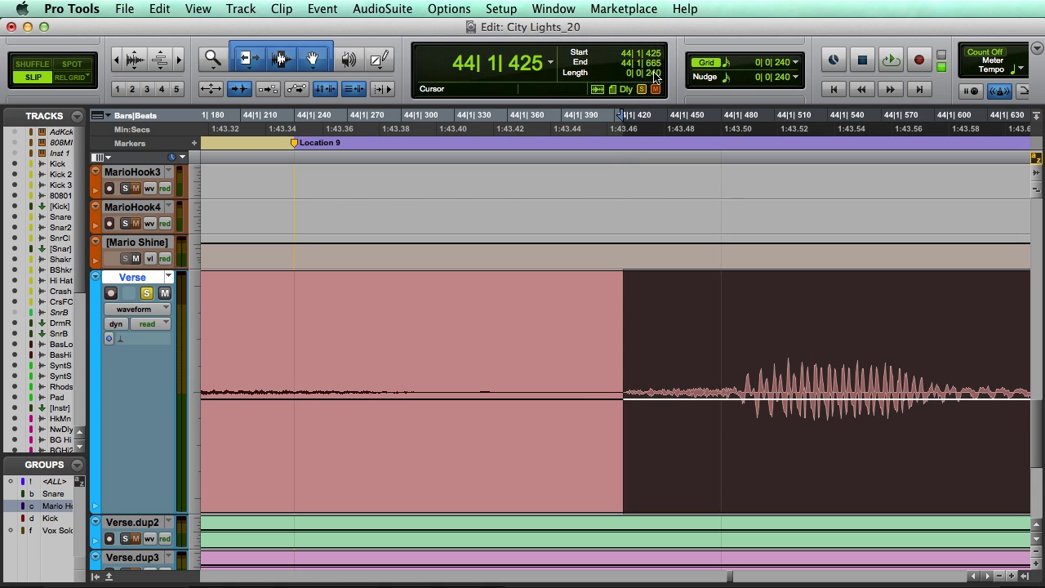
key("super+bracketleft")
key("super+bracketleft")
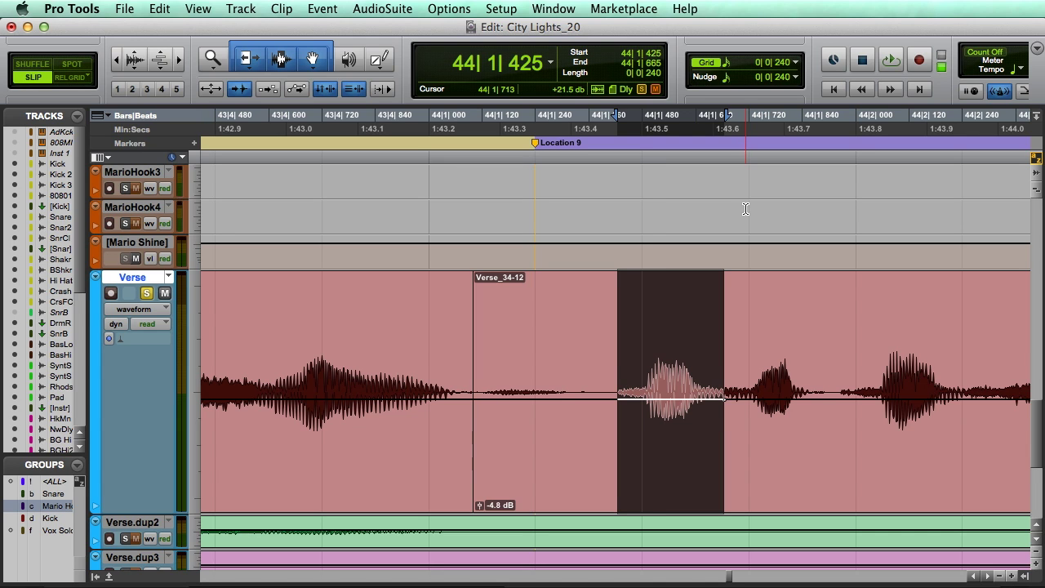
Move the selection 240 ticks earlier to 44|1|185 and paste the copied syllable there
key("shift+minus")
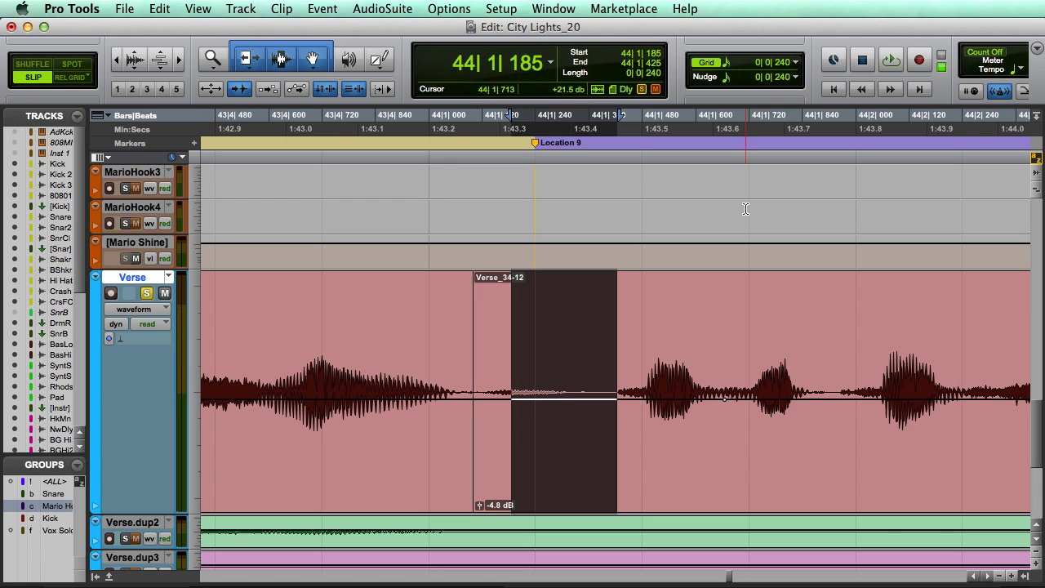
key("super+v")
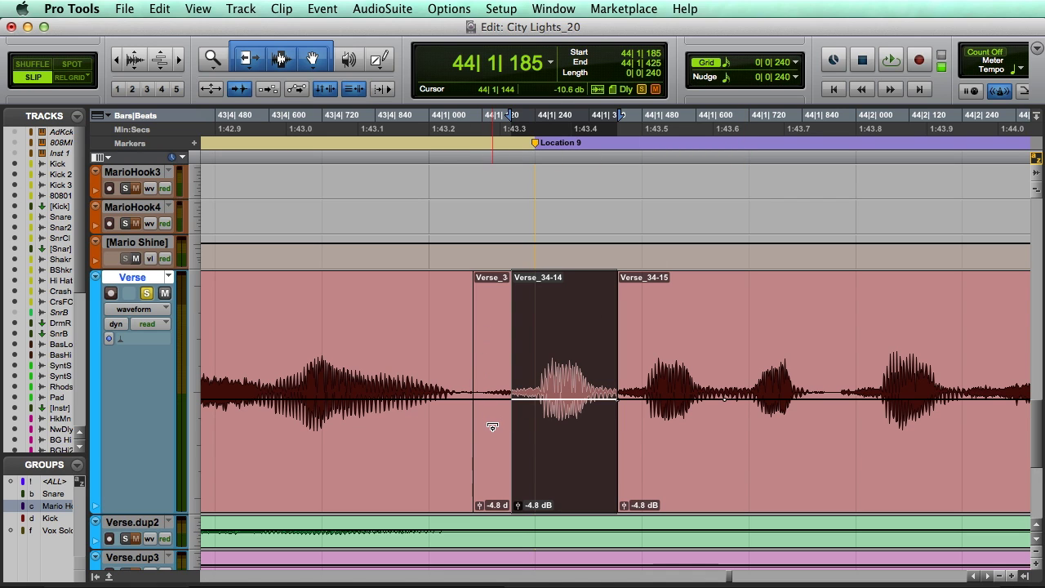
key("super+z")
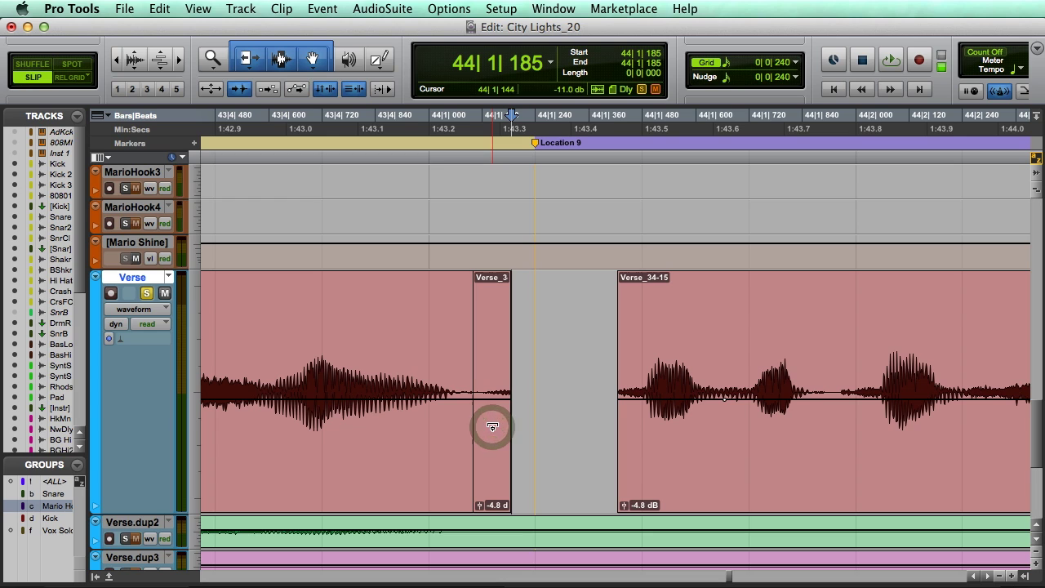
key("super+shift+z")
Delete the short leftover clip before the pasted syllable and add a 6-tick crossfade between Verse_34-14 and Verse_34-15
left_click(493, 427)
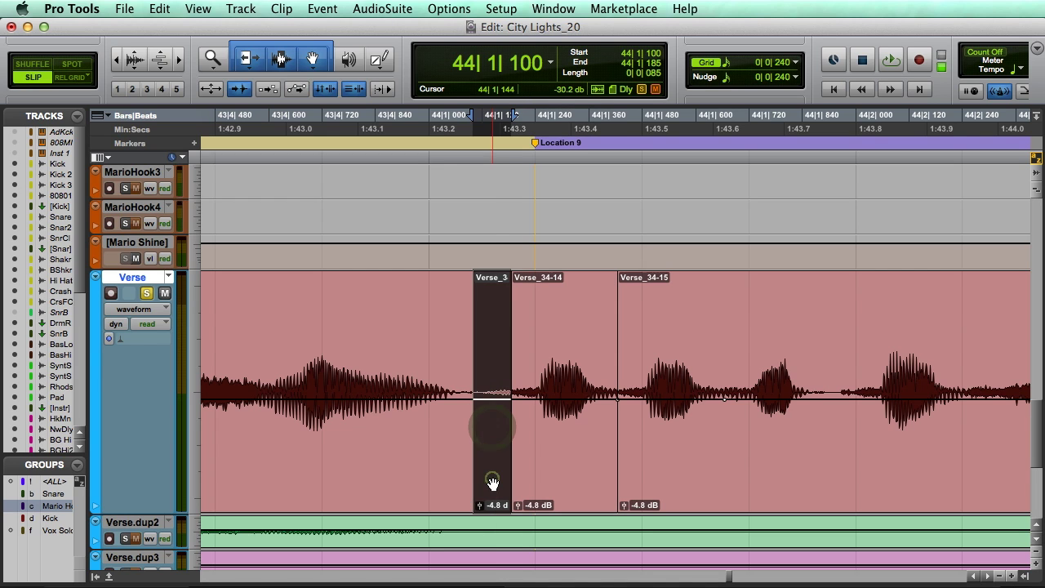
key("Delete")
left_click(488, 464)
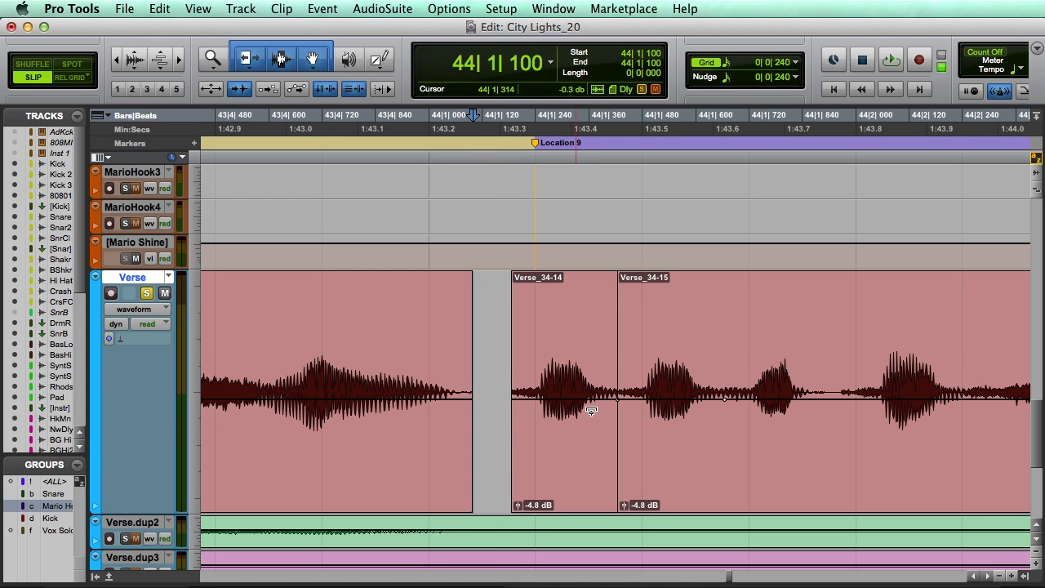
left_click(617, 490)
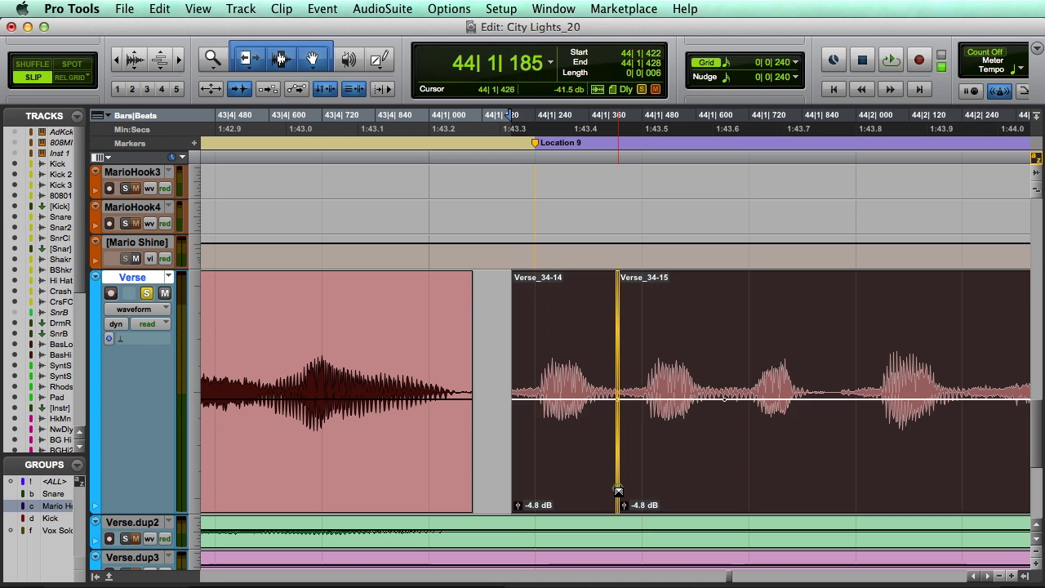
left_click(619, 490)
Play the soloed Verse track from bar 42|1|000 through the new stutter
key("r")
key("r")
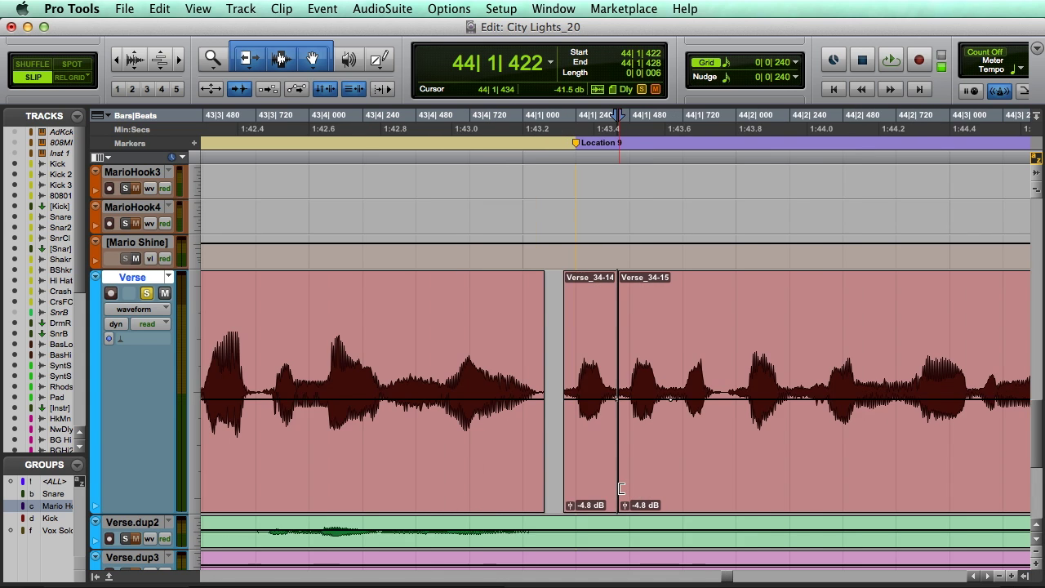
key("r")
key("KP_1")
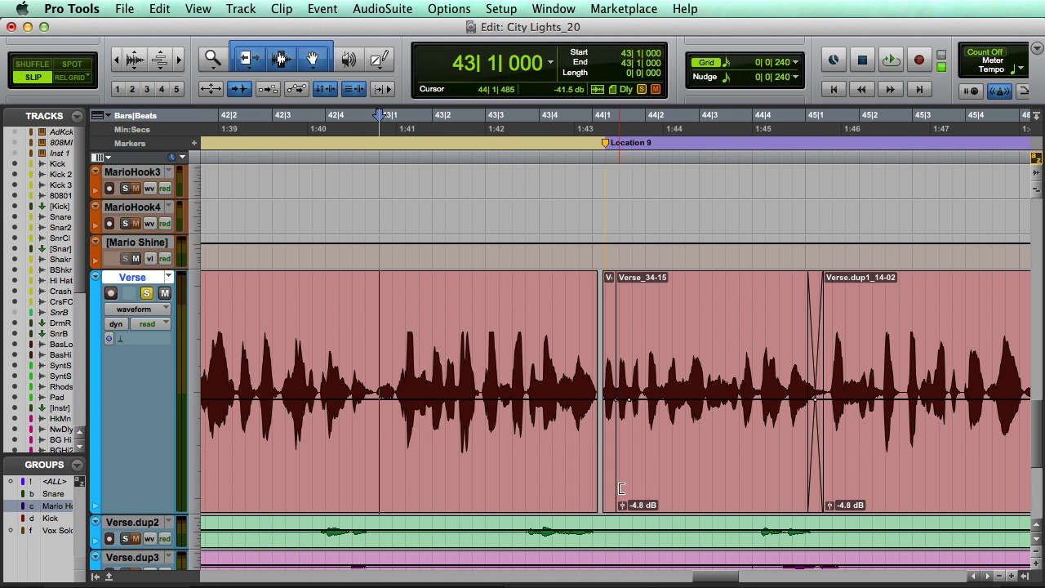
key("r")
key("KP_1")
key("space")
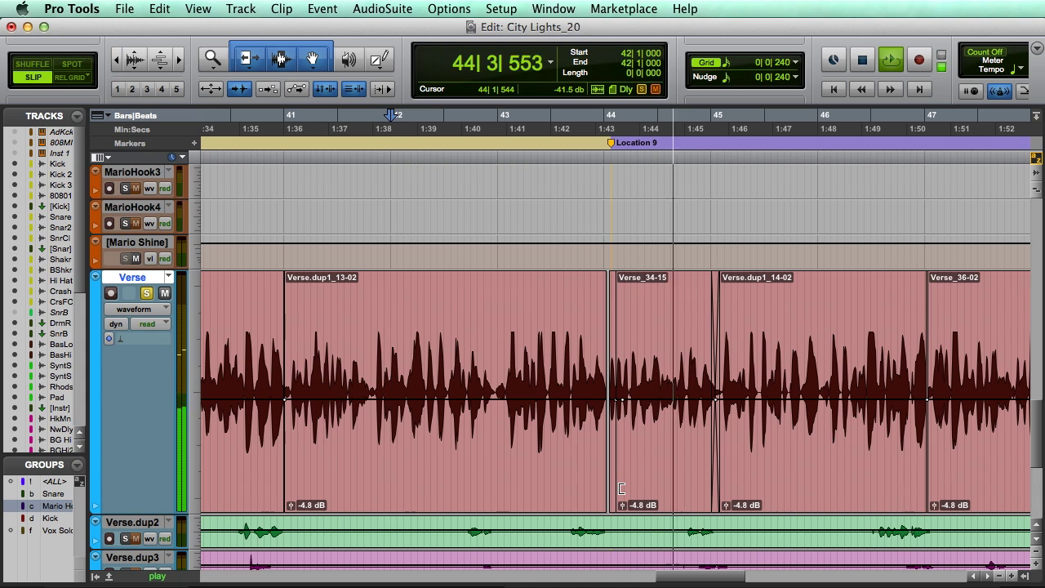
Unsolo the Verse track and play the stutter with the full mix from 42|1|000
key("space")
key("shift+s")
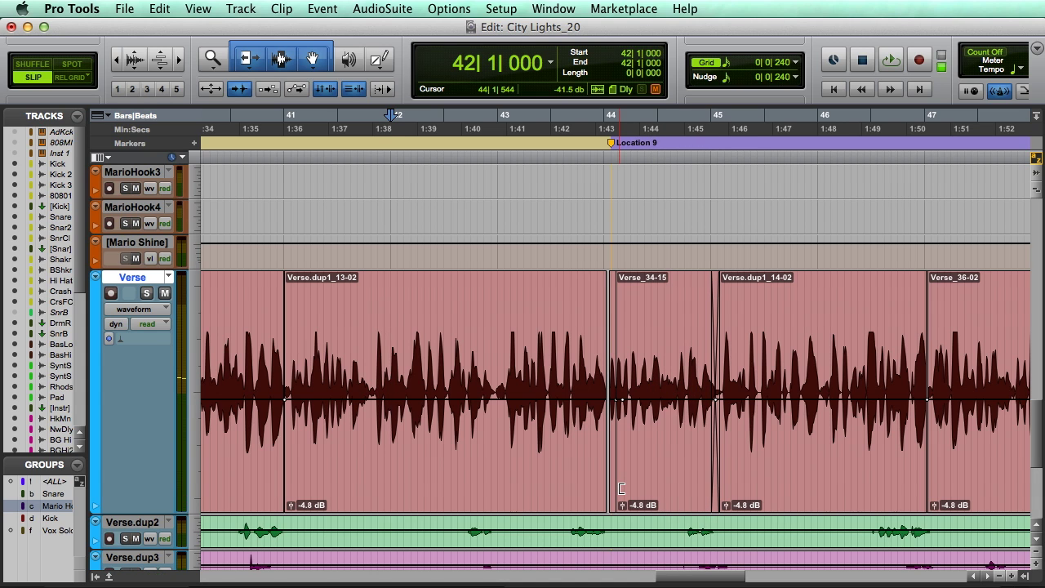
key("space")
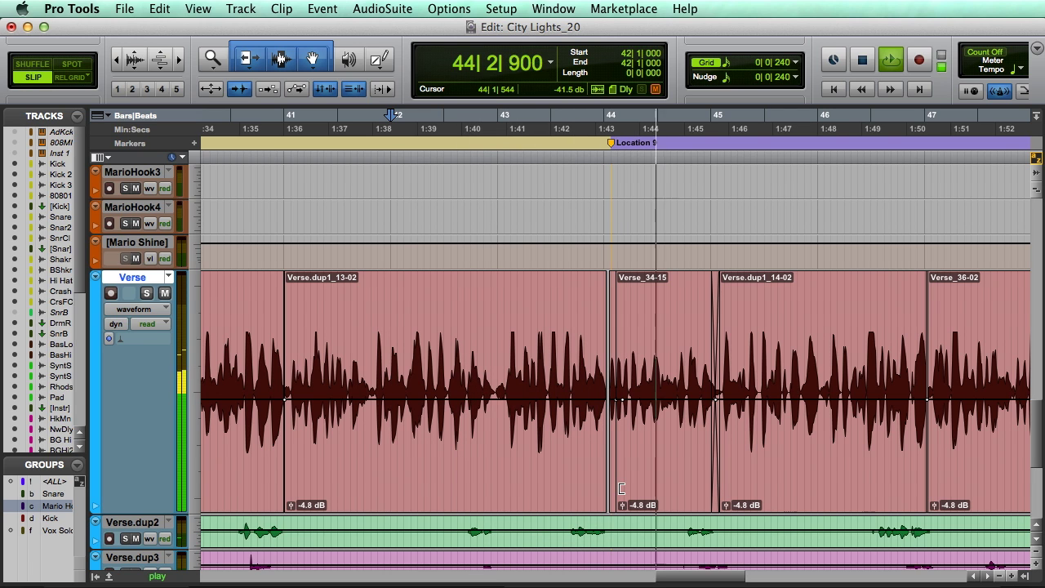
key("space")
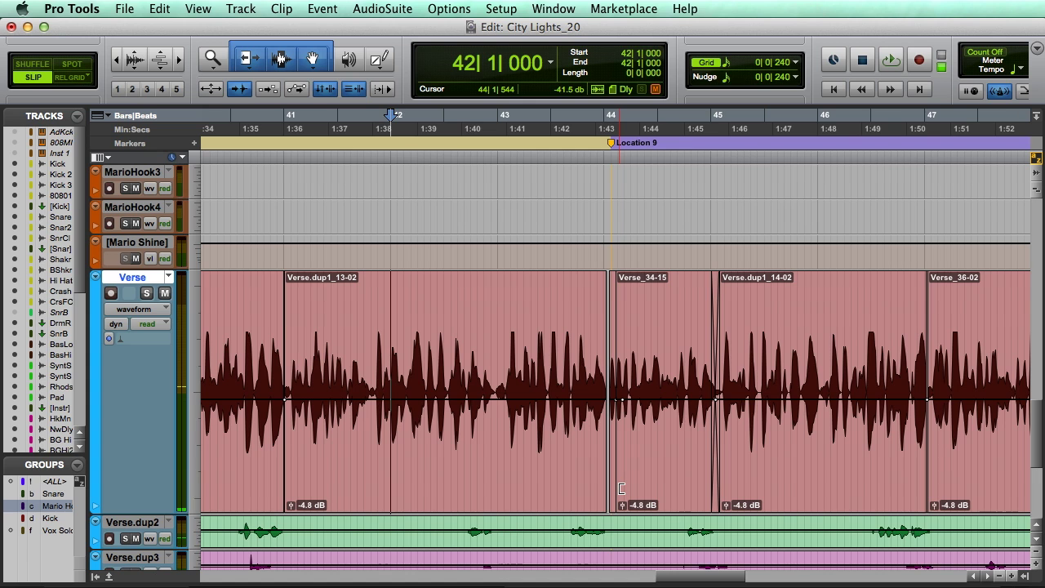
Shorten the pasted syllable clip Verse_34-14 on the Verse track by moving its end back to 44|1|340
key("ctrl+bracketright")
key("ctrl+bracketright")
key("ctrl+bracketleft")
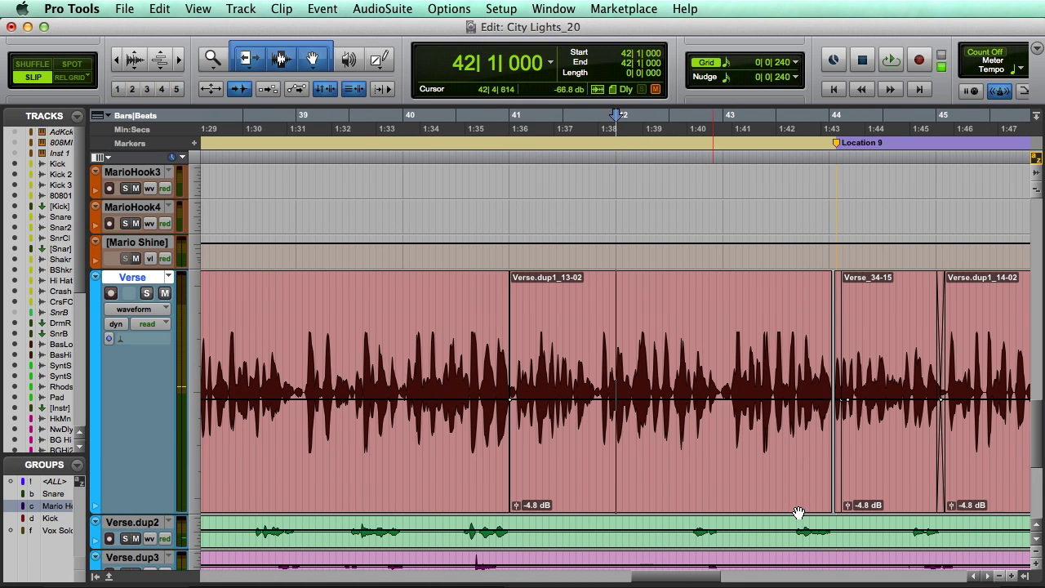
left_click(878, 494)
key("ctrl+bracketright")
key("ctrl+bracketright")
key("ctrl+bracketright")
key("ctrl+bracketright")
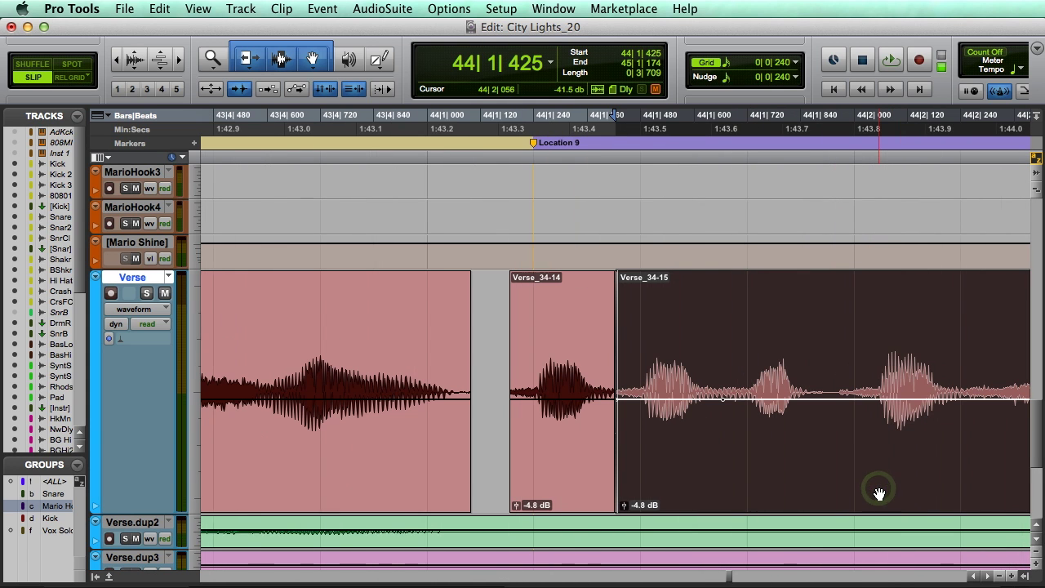
key("ctrl+bracketleft")
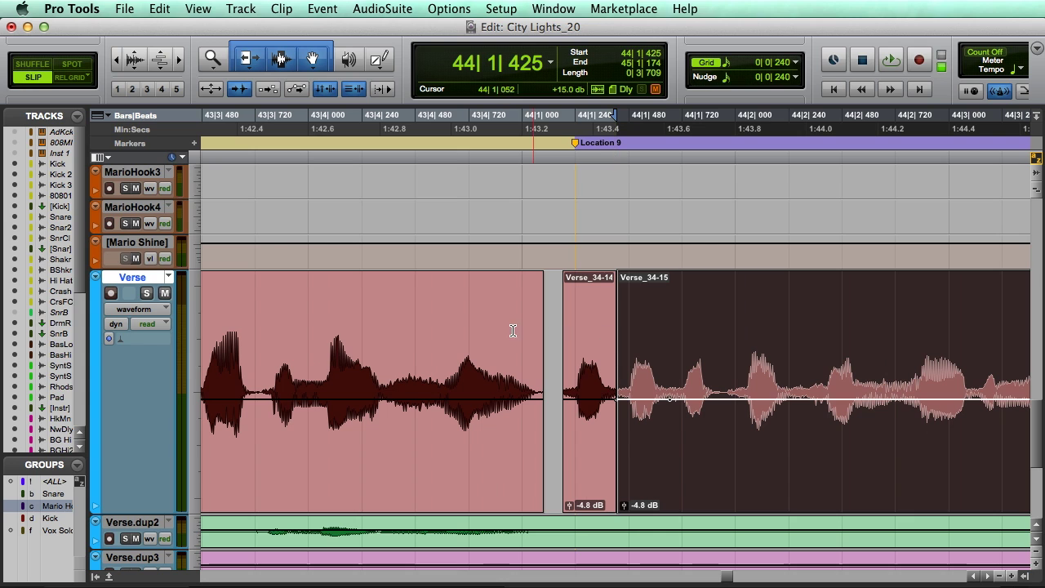
left_click(573, 467)
key("space")
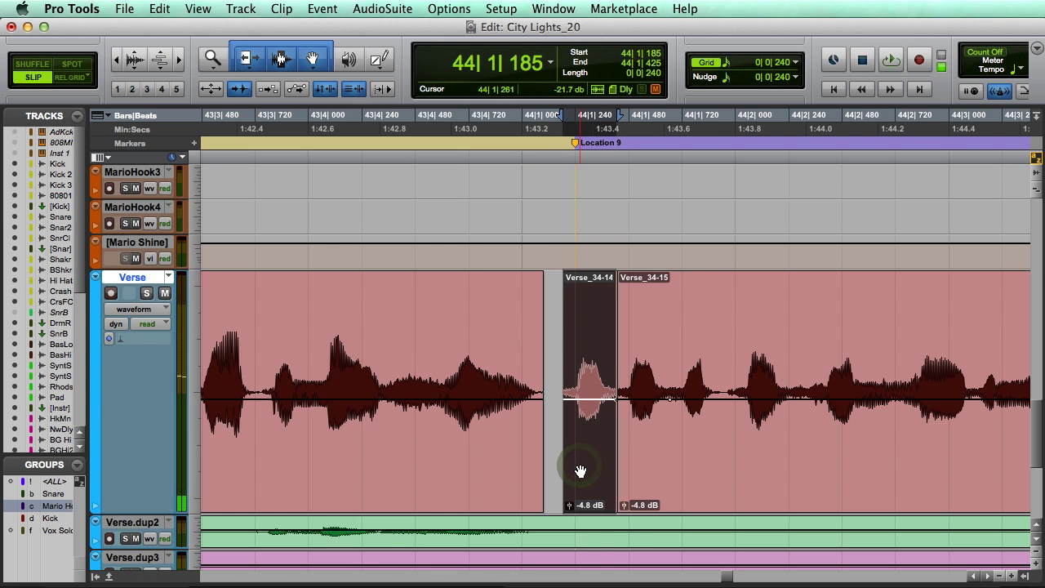
key("ctrl+bracketright")
key("ctrl+bracketright")
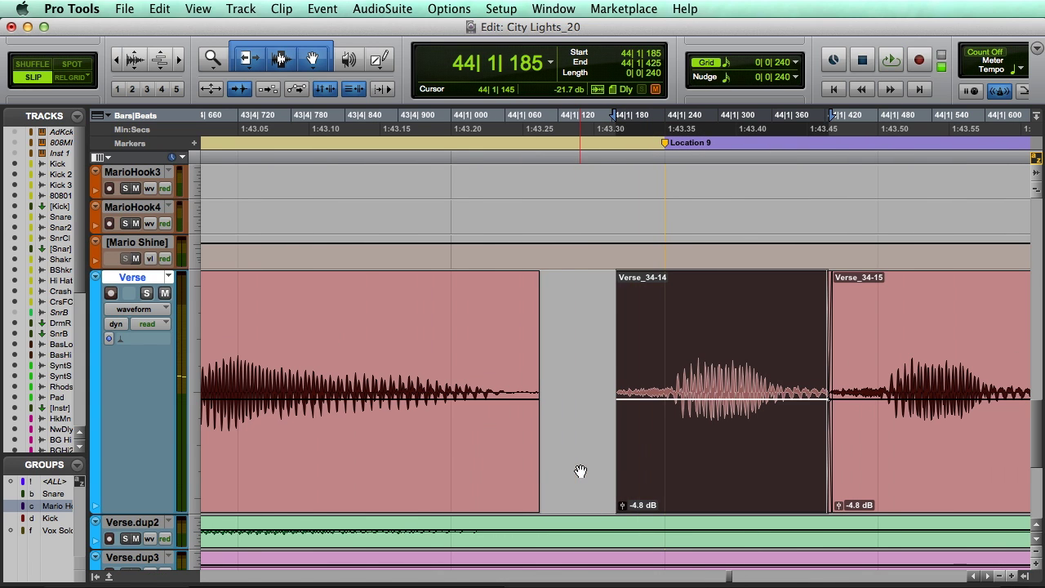
key("ctrl+bracketleft")
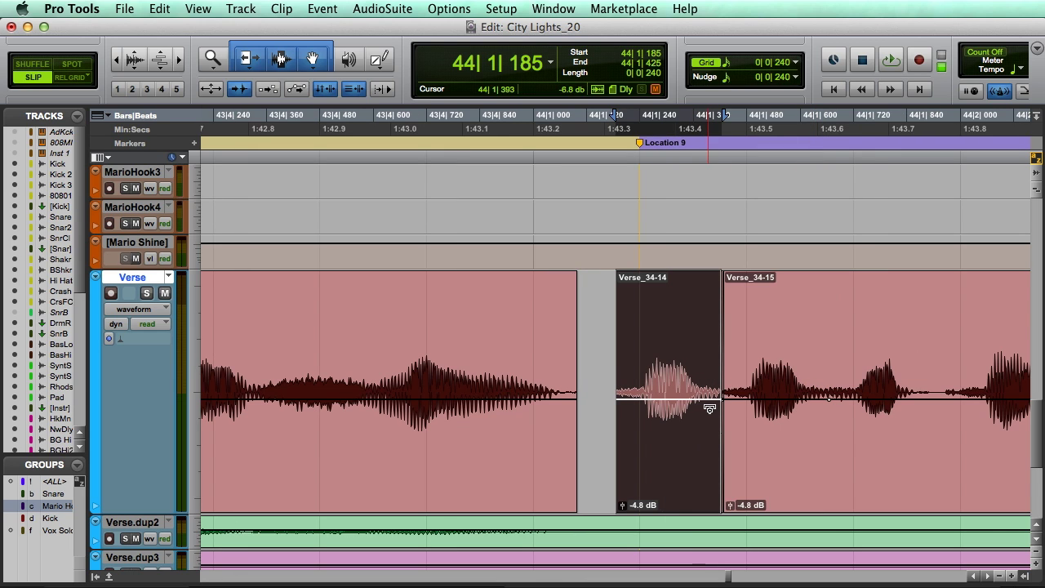
left_click_drag(712, 412, 687, 412)
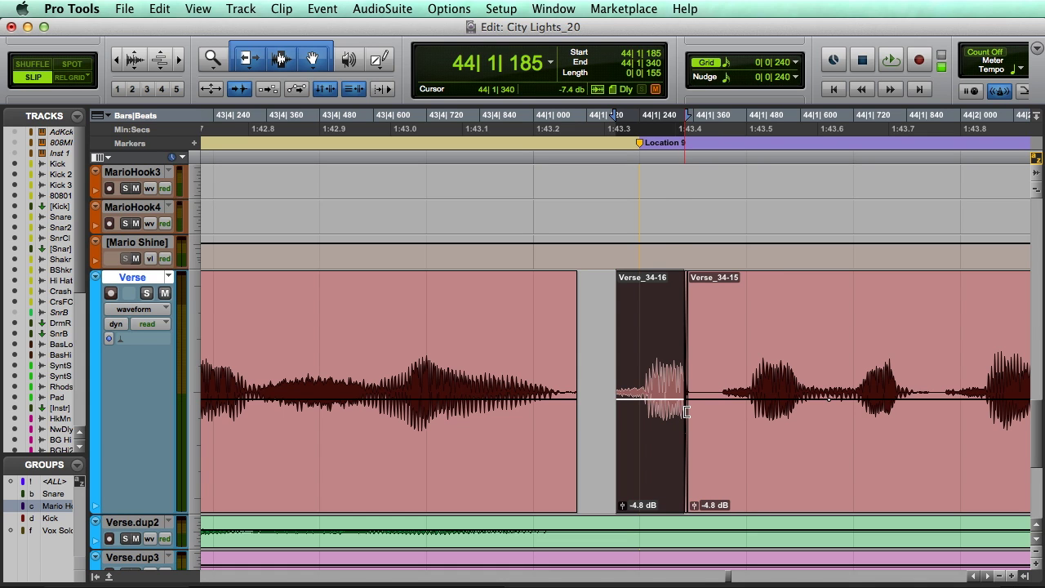
Play the mix from 43|2|714 through the shortened syllable at bar 44
key("r")
key("r")
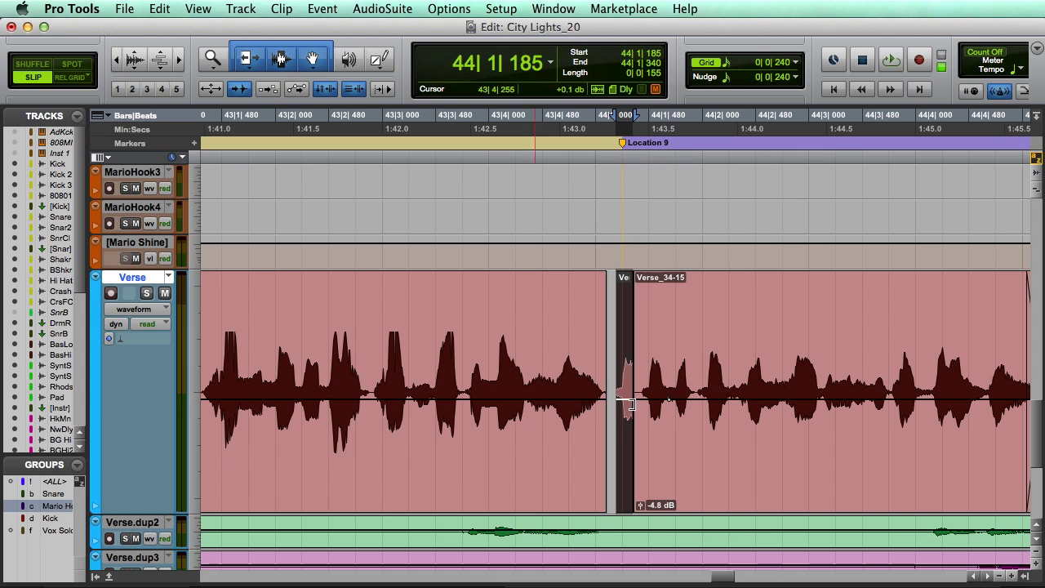
left_click(354, 327)
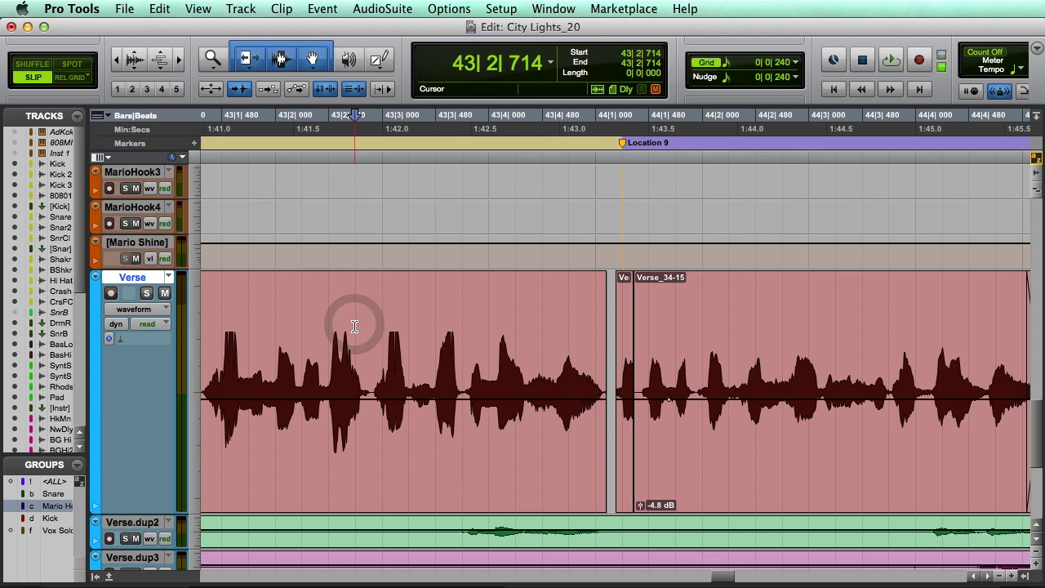
key("space")
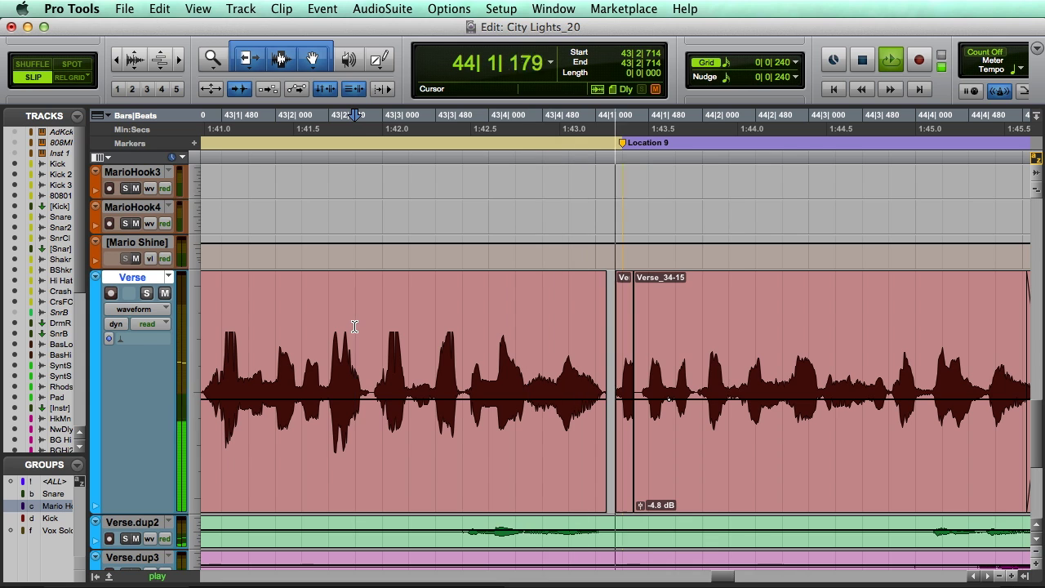
key("space")
Lengthen the Verse_34-16 syllable clip slightly so that its crossfade into Verse_34-15 spans 44|1|356 to 44|1|362
key("super+bracketright")
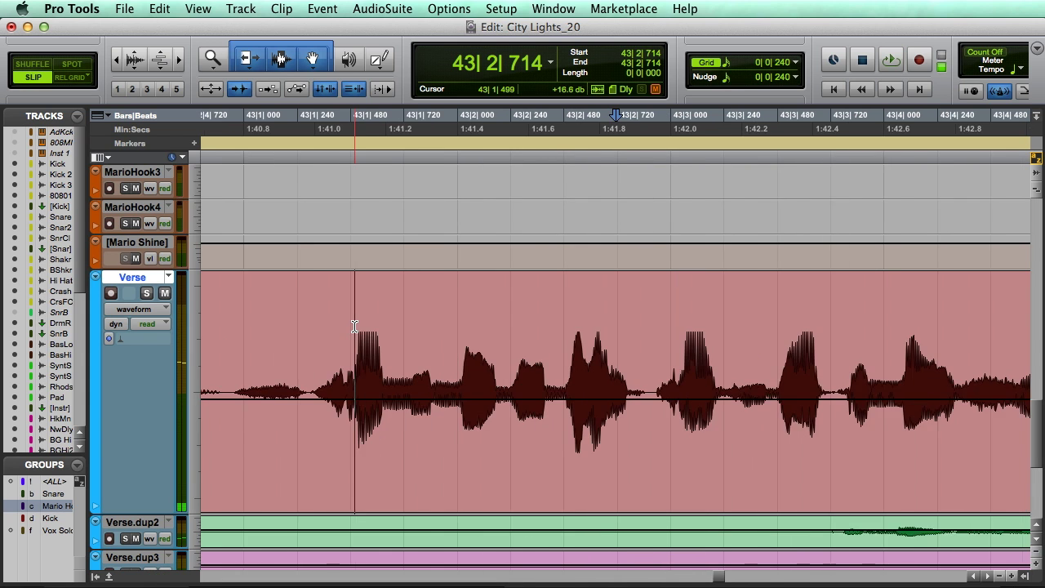
key("super+bracketleft")
key("super+bracketleft")
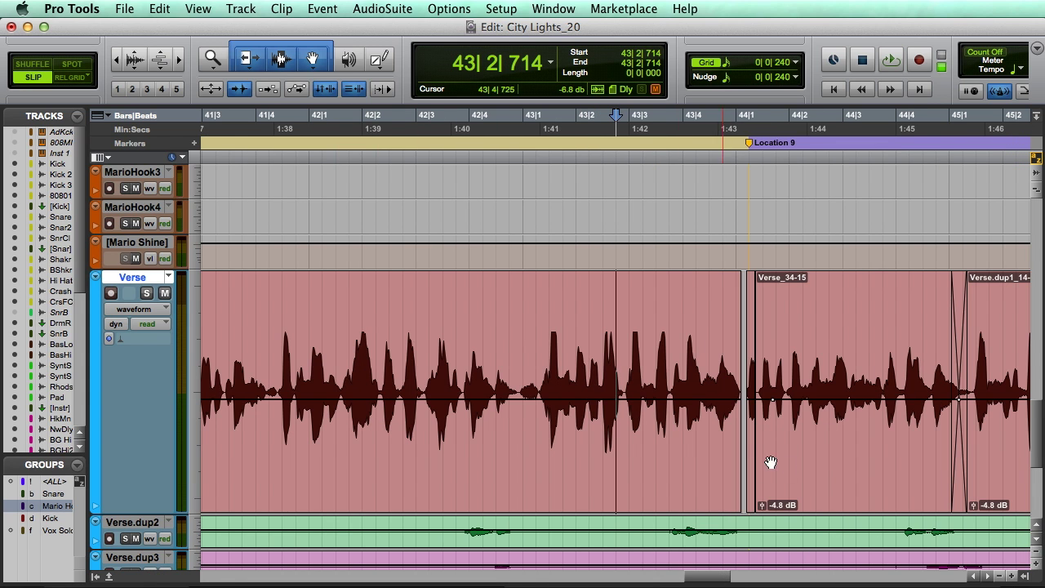
left_click(820, 472)
key("super+bracketright")
key("super+bracketright")
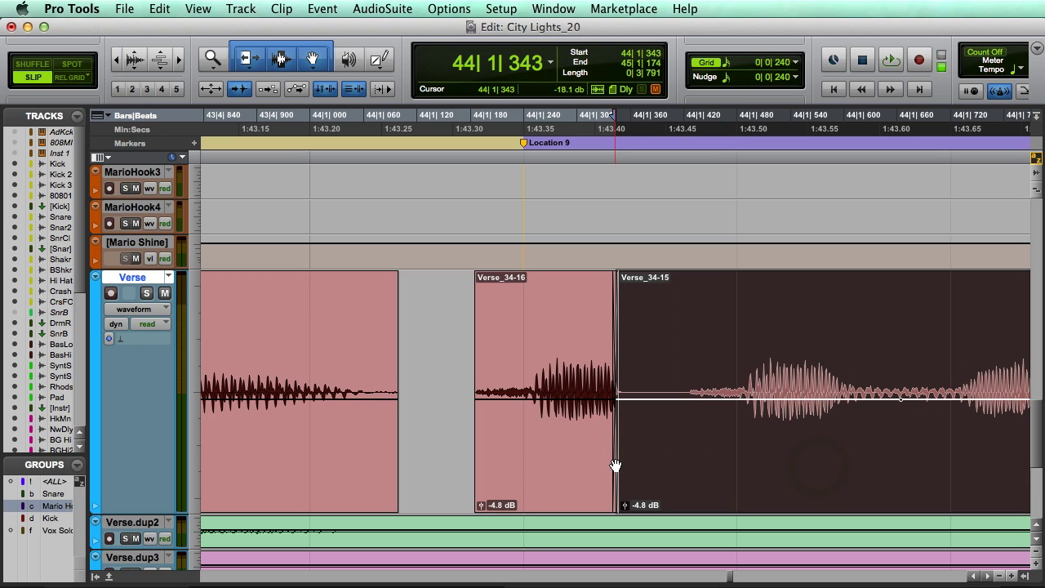
left_click_drag(616, 465, 627, 459)
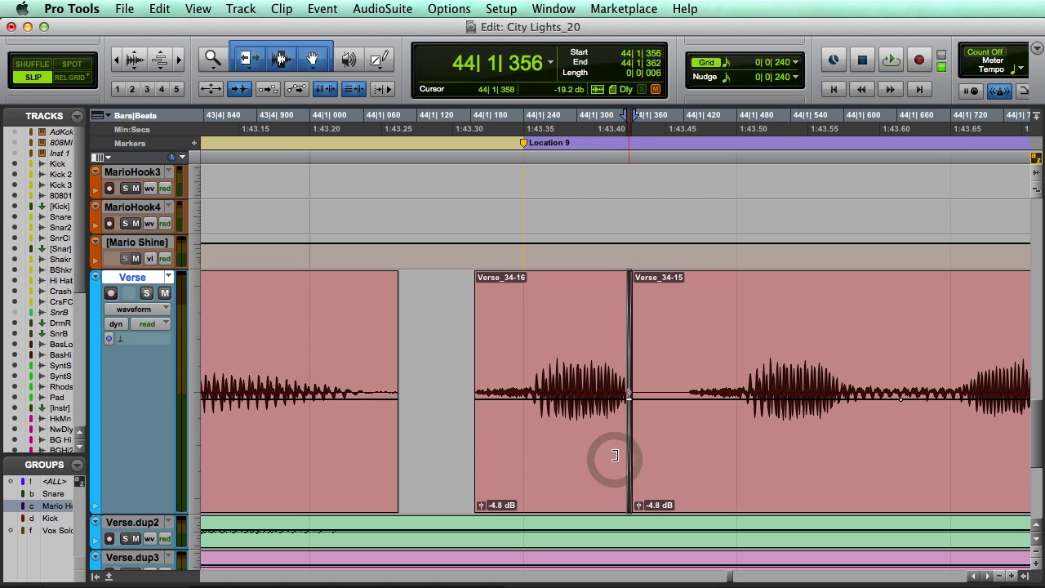
Lower the clip gain of Verse_34-16 to -7.0 dB and play the stutter with the mix from 43|1|000
left_click_drag(570, 413, 570, 417)
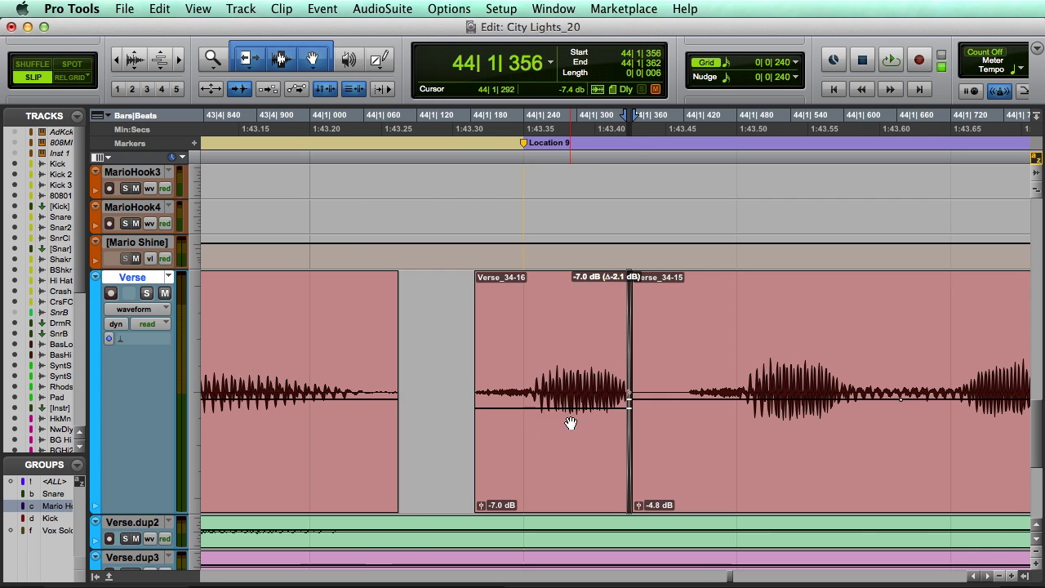
key("r")
key("r")
key("space")
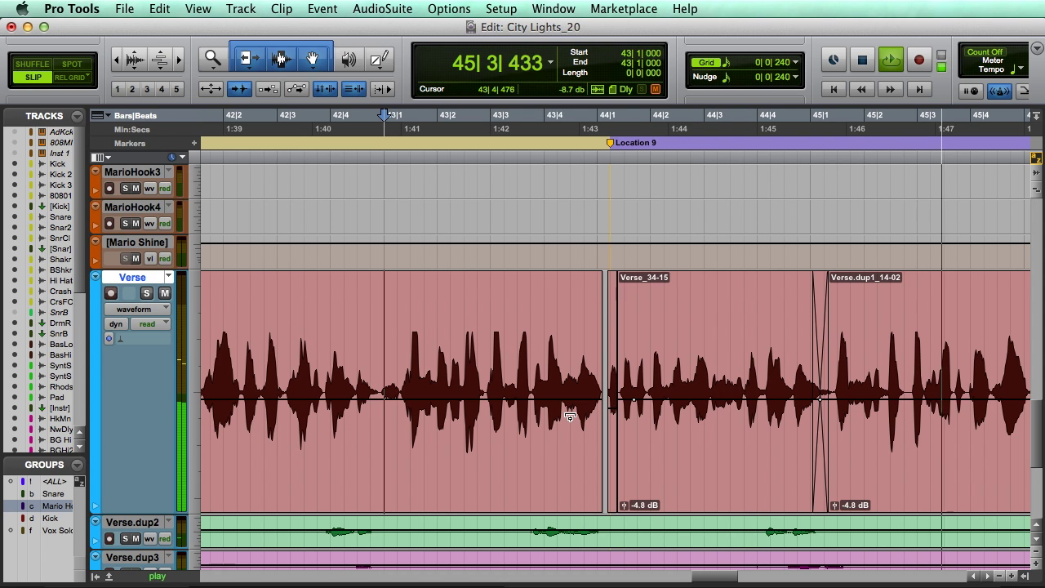
key("space")
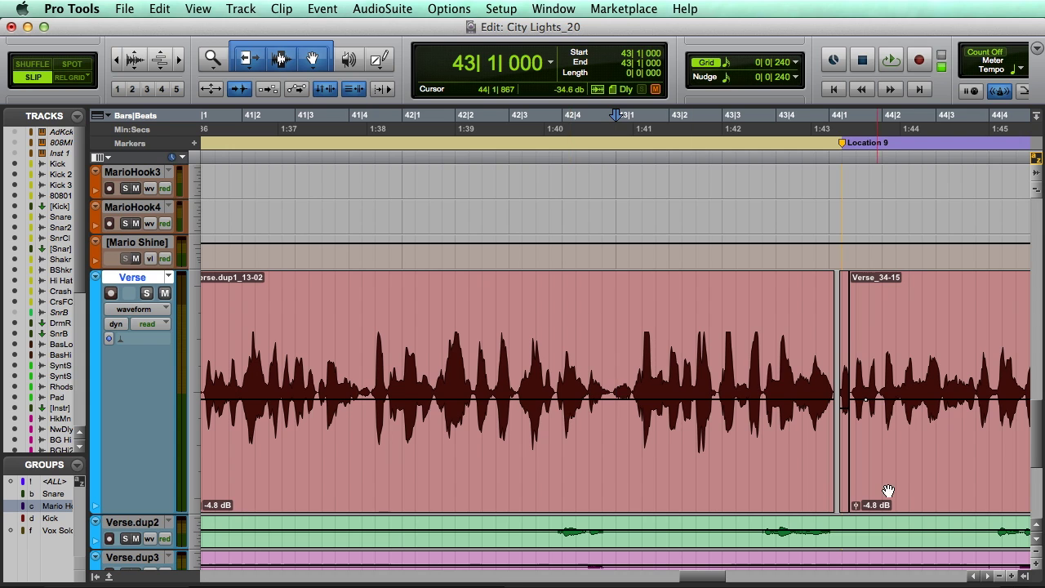
Select the Verse_34-15 clip that follows the stuttered syllable on the Verse track
left_click(905, 474)
key("t")
key("t")
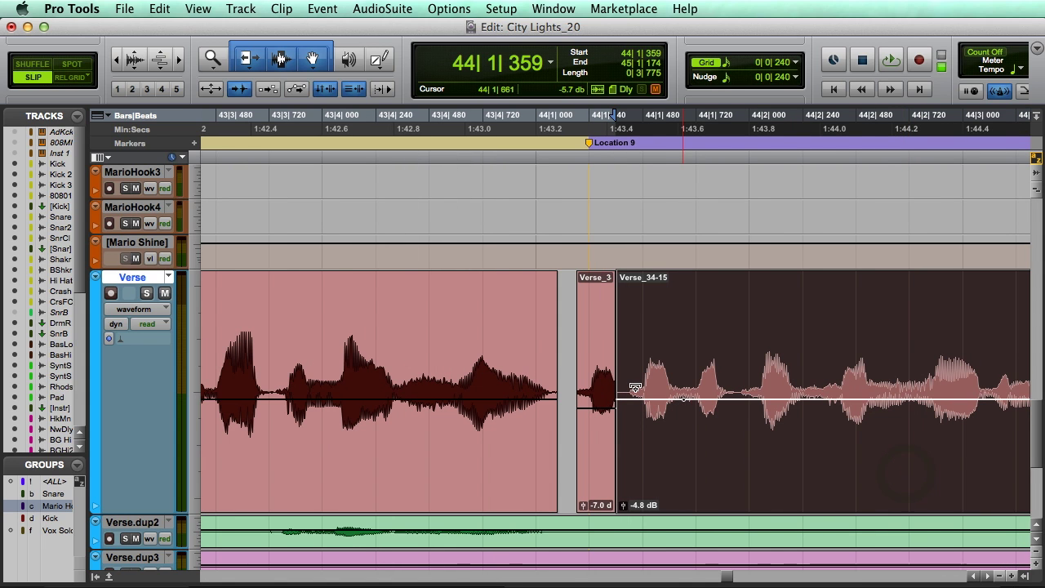